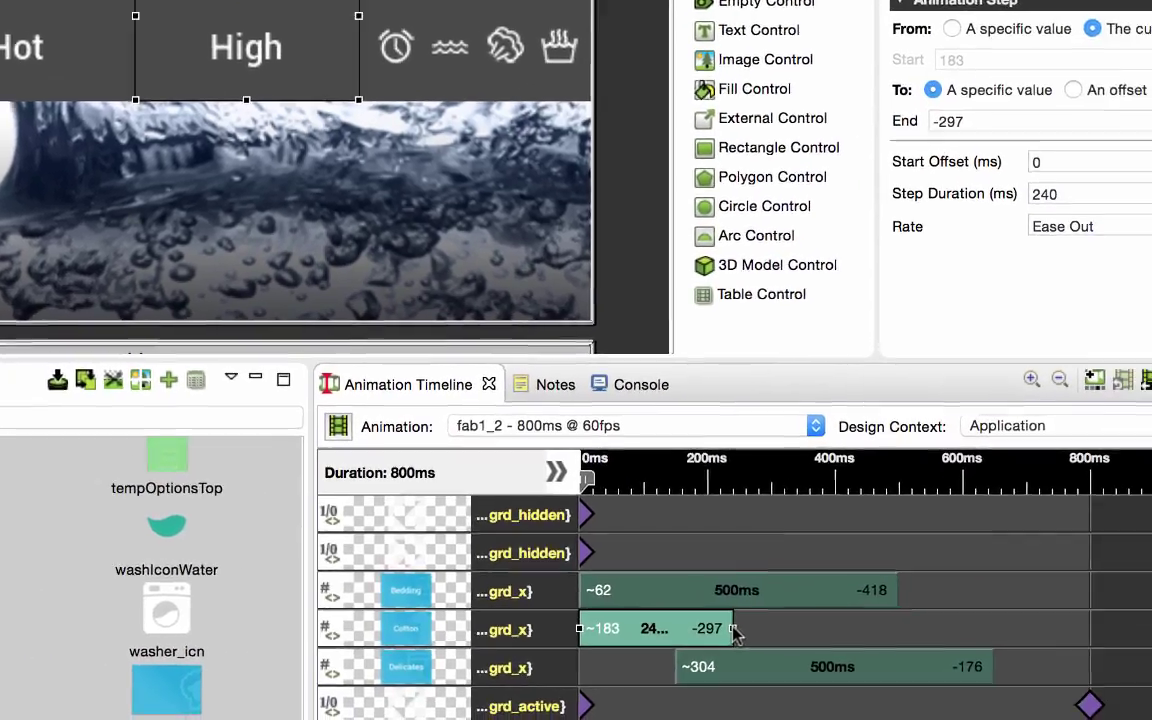
- Stretch the Cotton grd_x step in fab1_2 so its duration reads 302 ms
drag(1051, 640, 1089, 640)
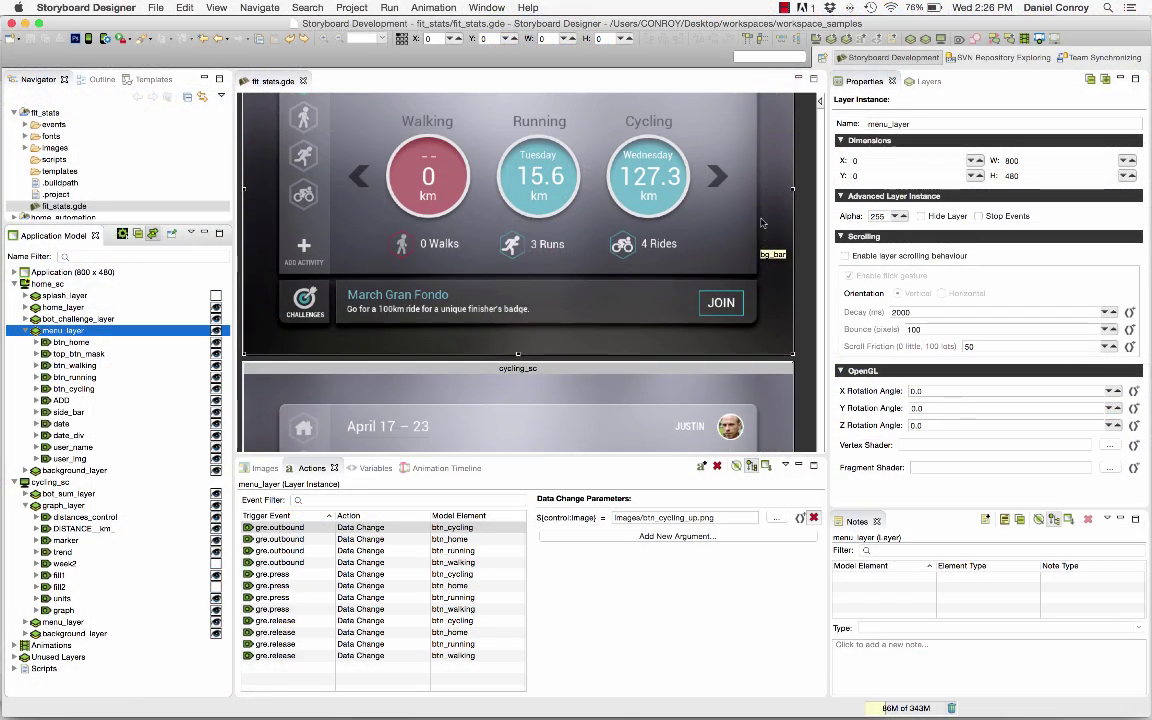
scroll(637, 146, up, 4)
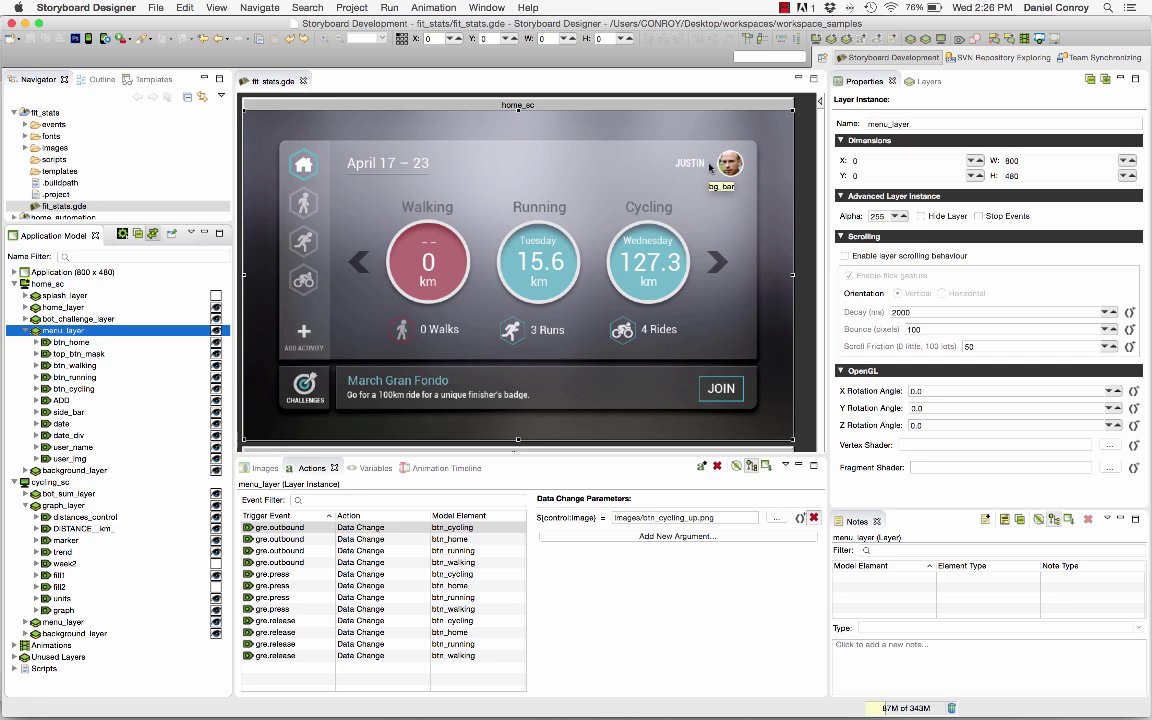
click(215, 296)
click(215, 296)
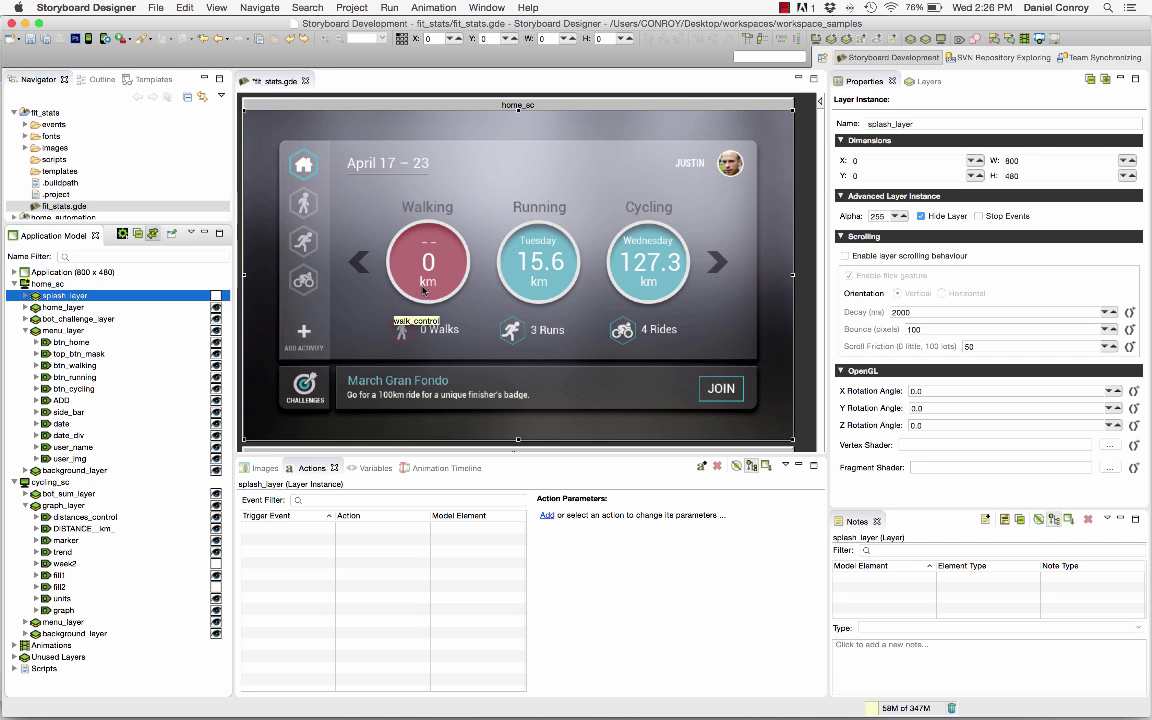
click(92, 42)
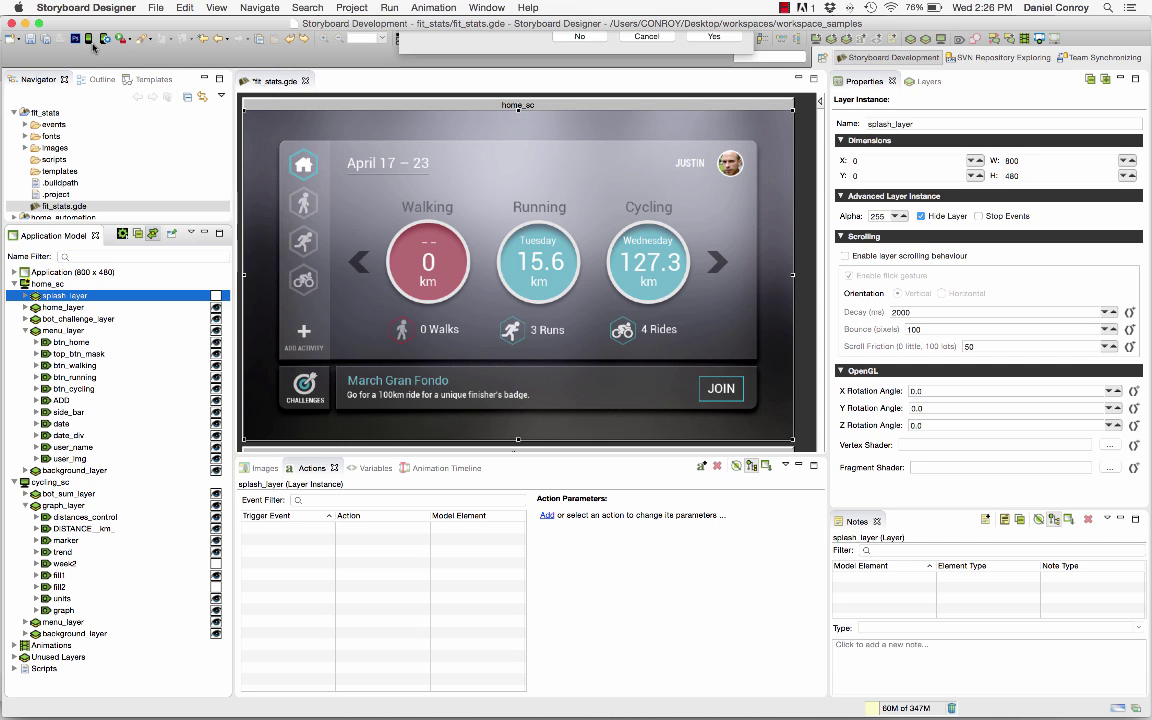
click(711, 85)
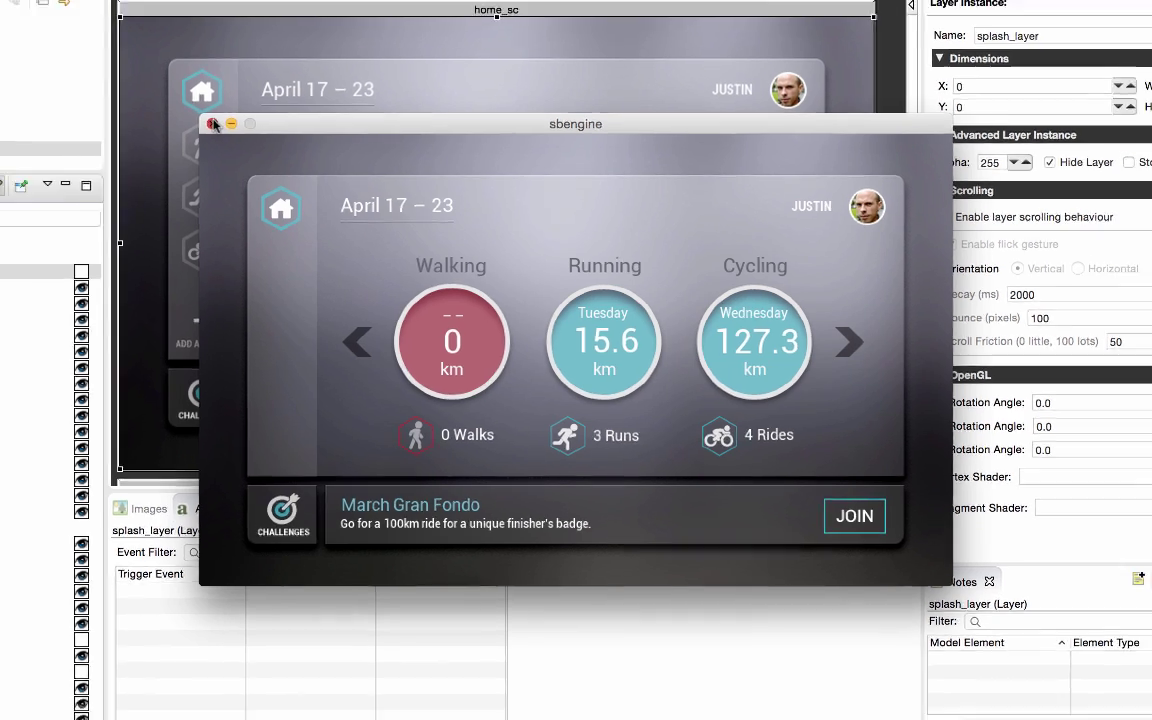
click(191, 110)
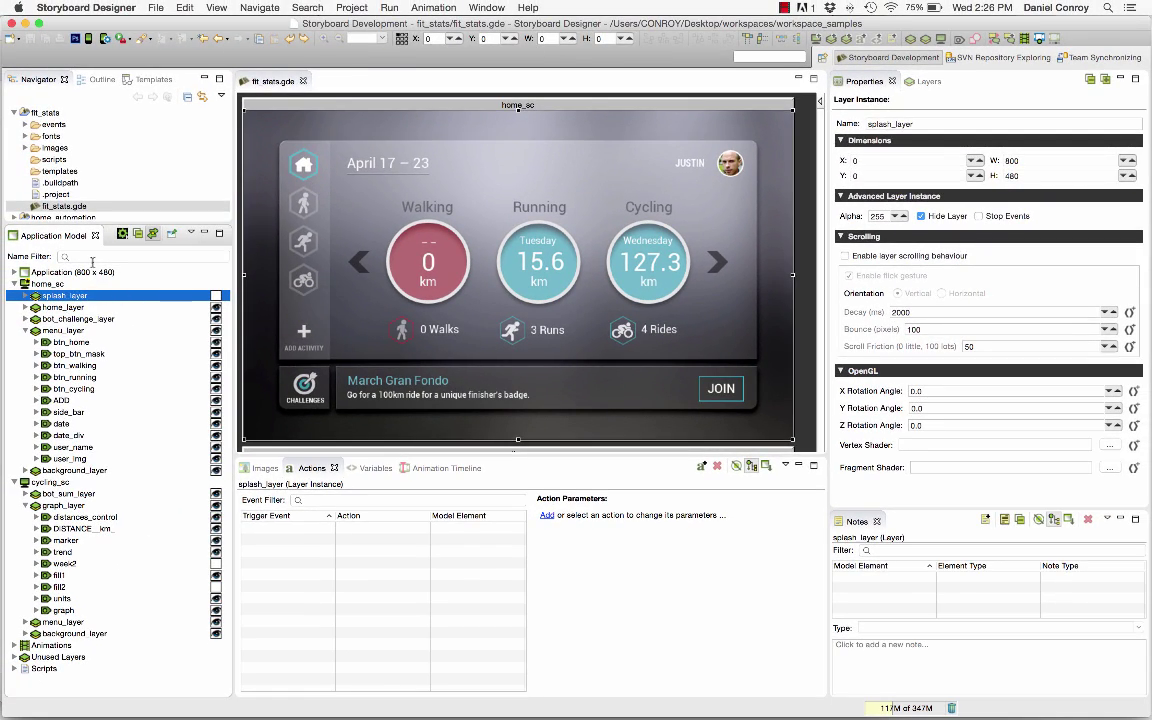
- Check the startup data change, then top-align btn_walking, btn_running and btn_cycling with icn_home
click(75, 272)
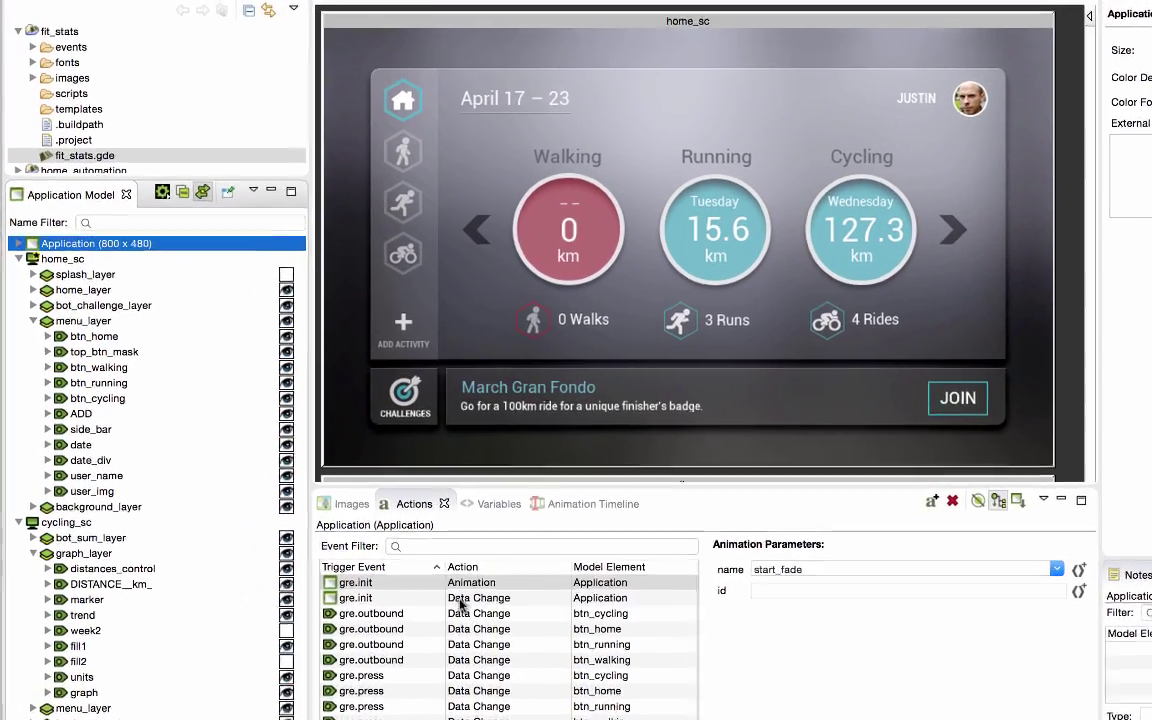
click(350, 542)
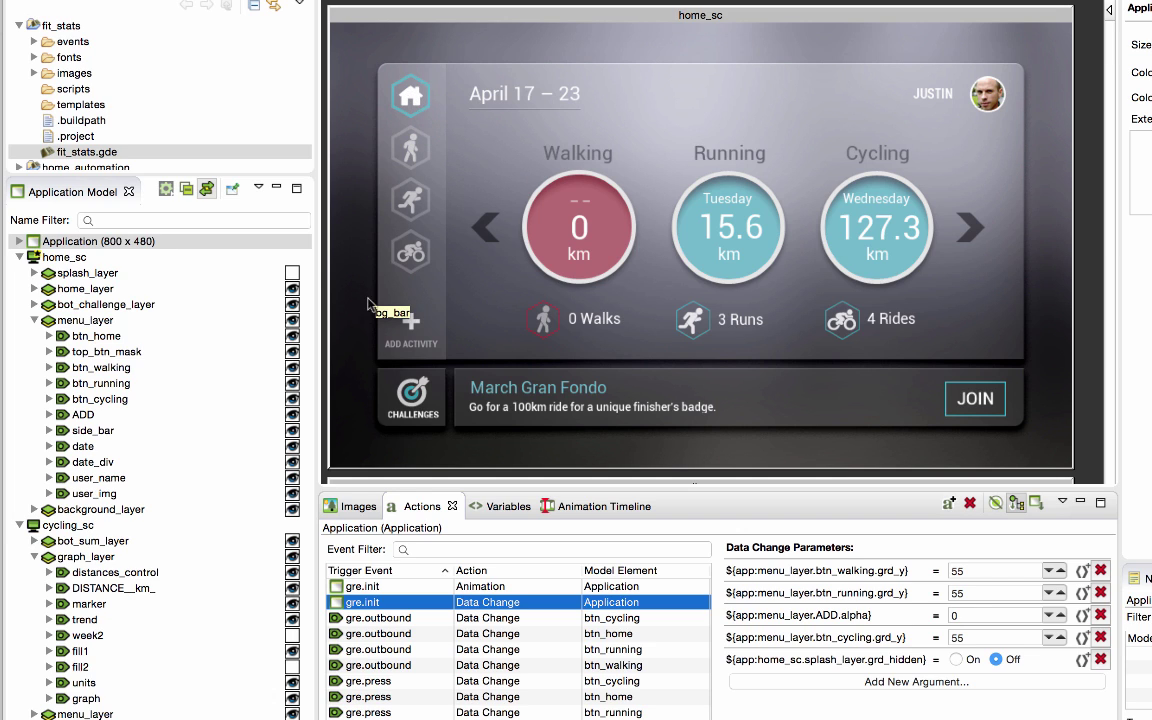
click(420, 150)
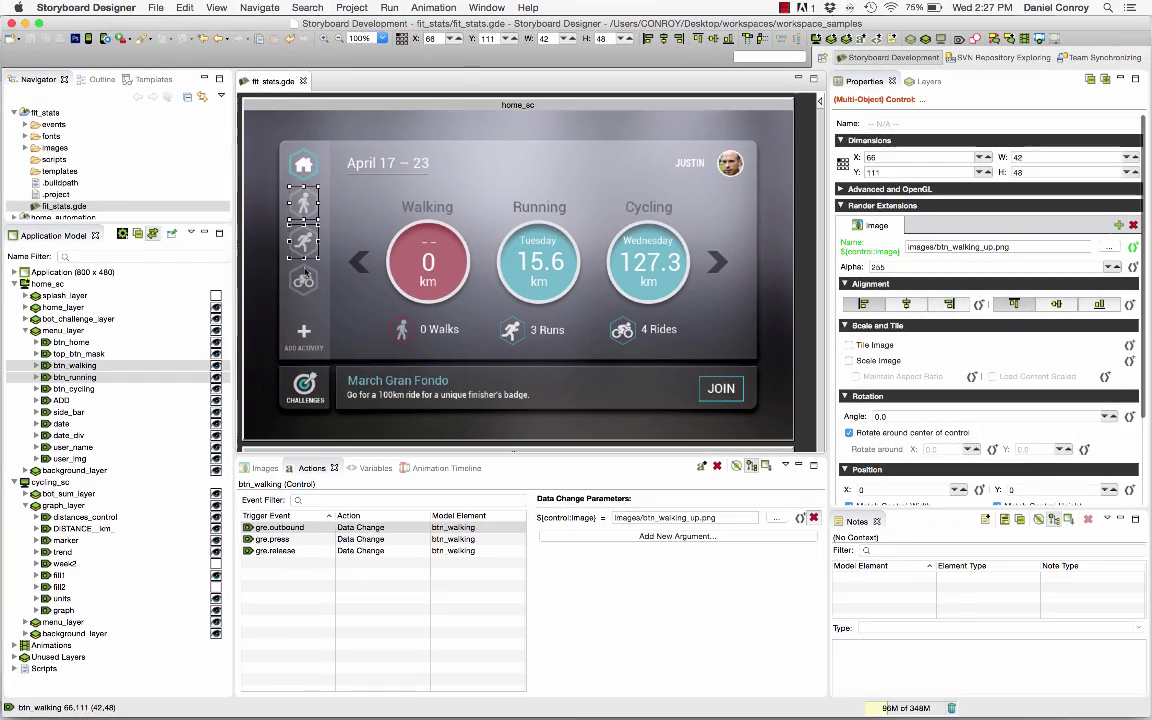
shift+click(410, 199)
shift+click(304, 285)
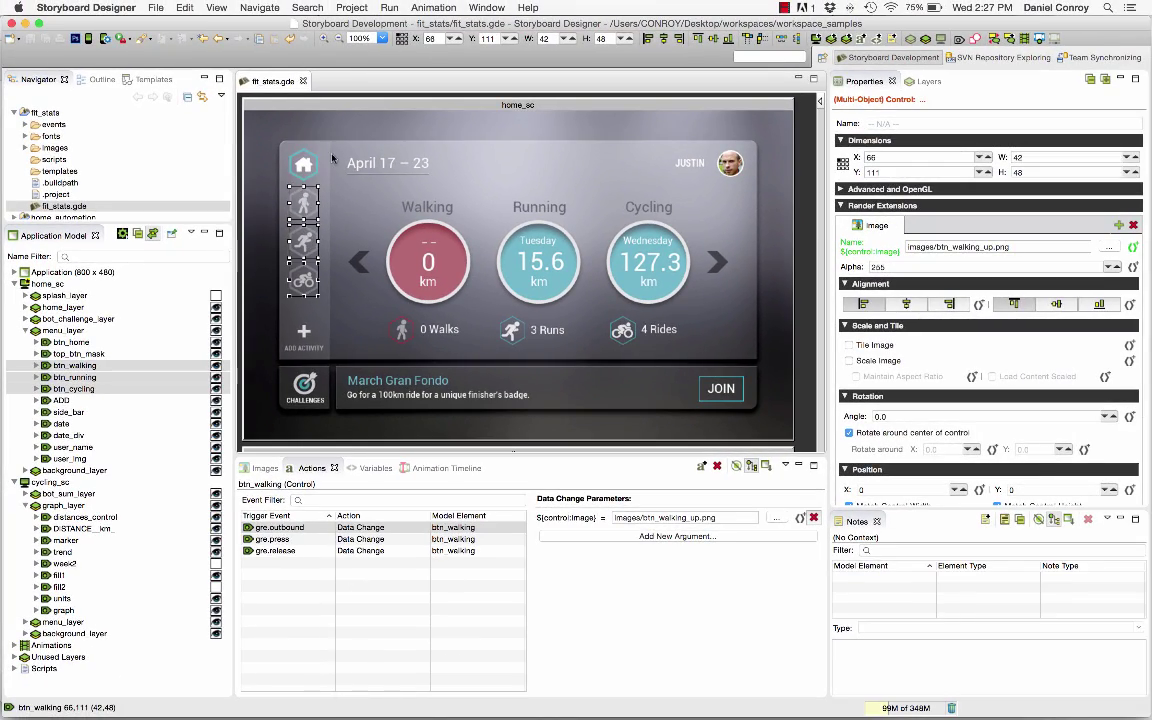
shift+click(305, 163)
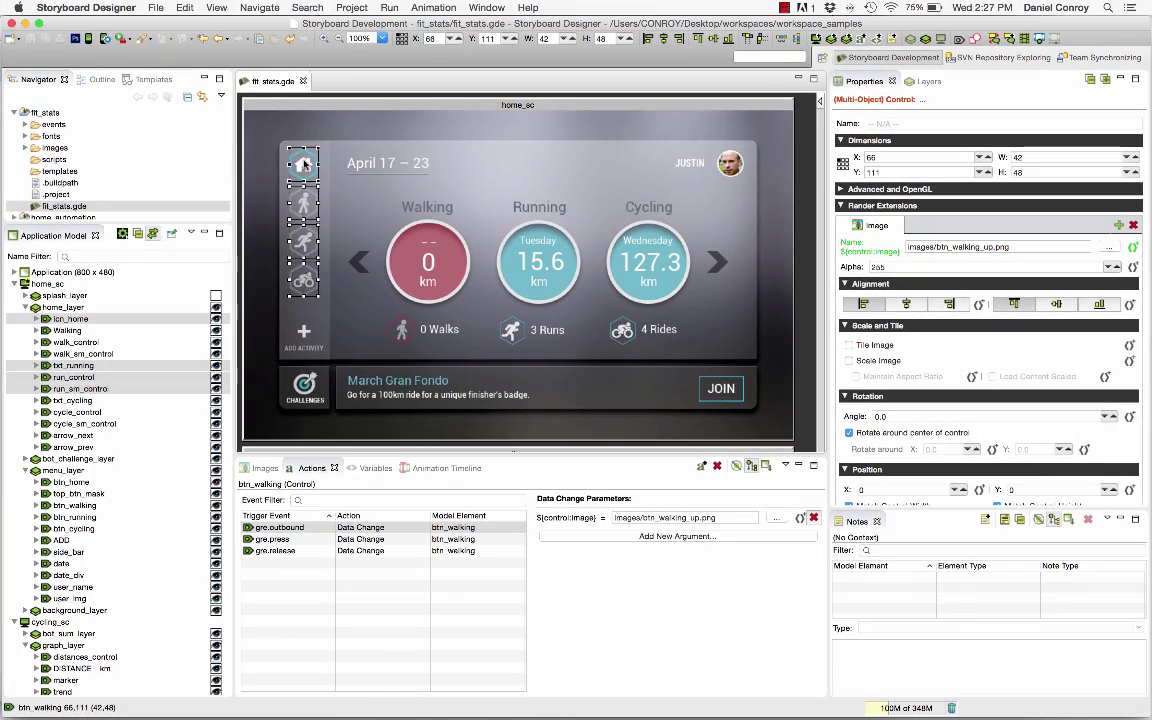
click(699, 39)
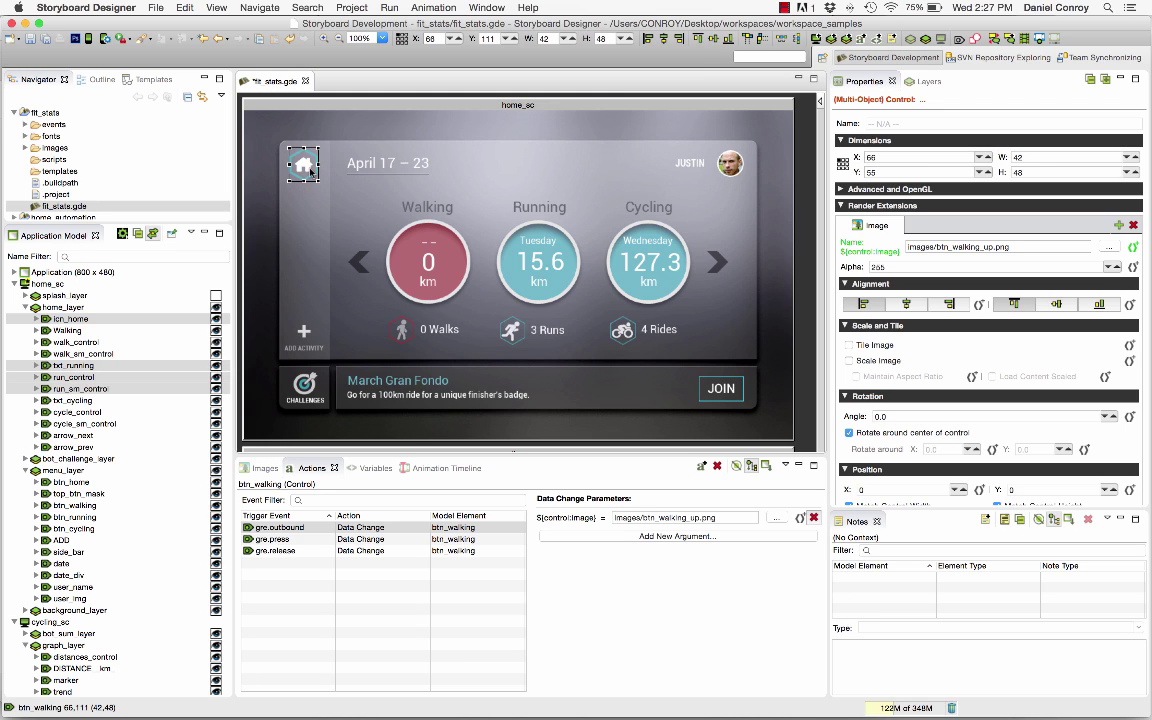
- Set the ADD control's alpha from 255 to 0
click(304, 336)
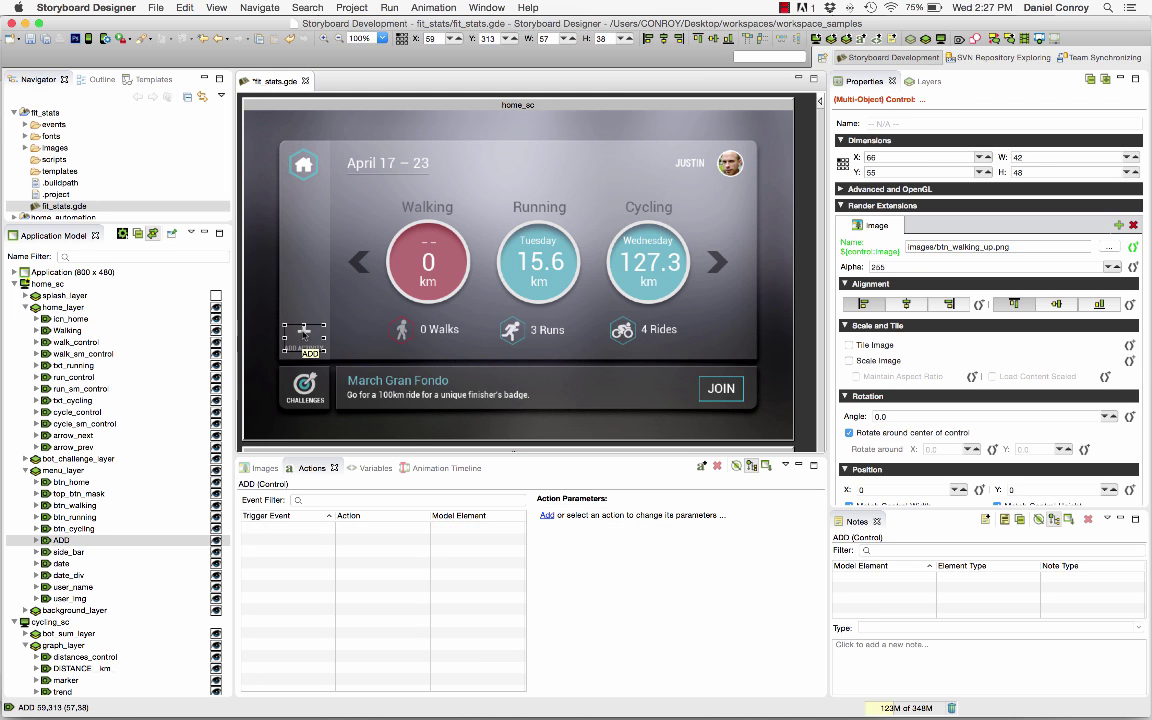
click(926, 270)
double_click(926, 270)
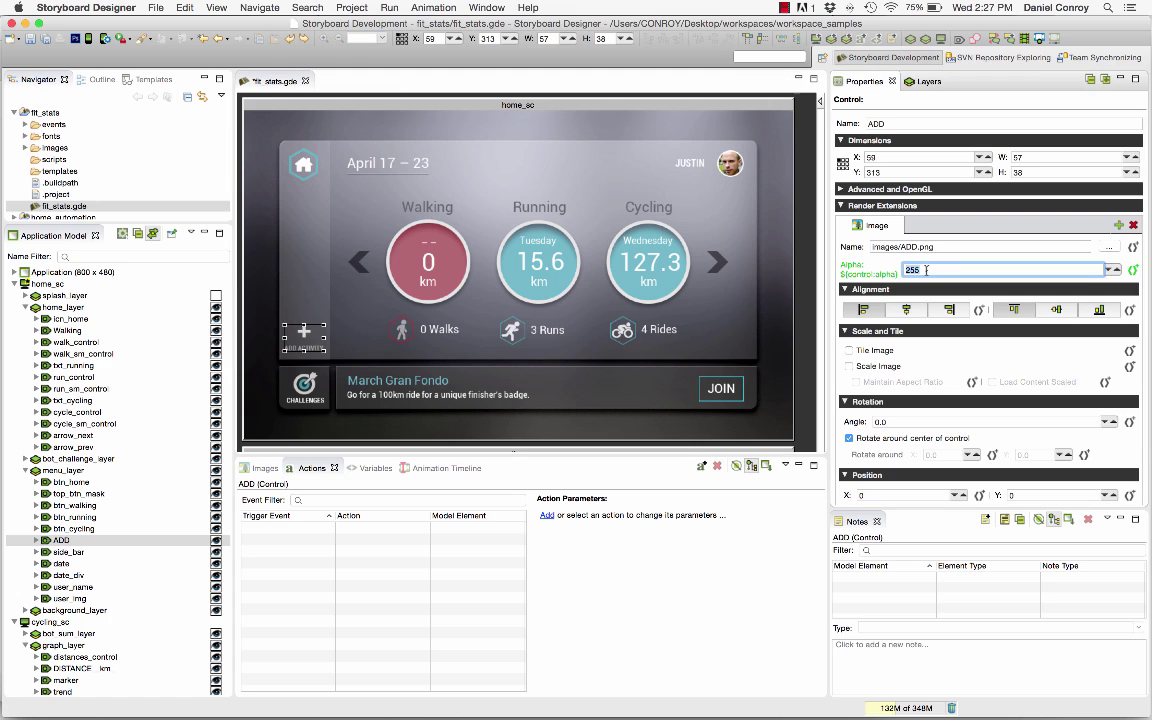
text(0)
- Record btn_cycling moving to Y 243, then to Y 223 (243-20) in the next frame
click(1040, 38)
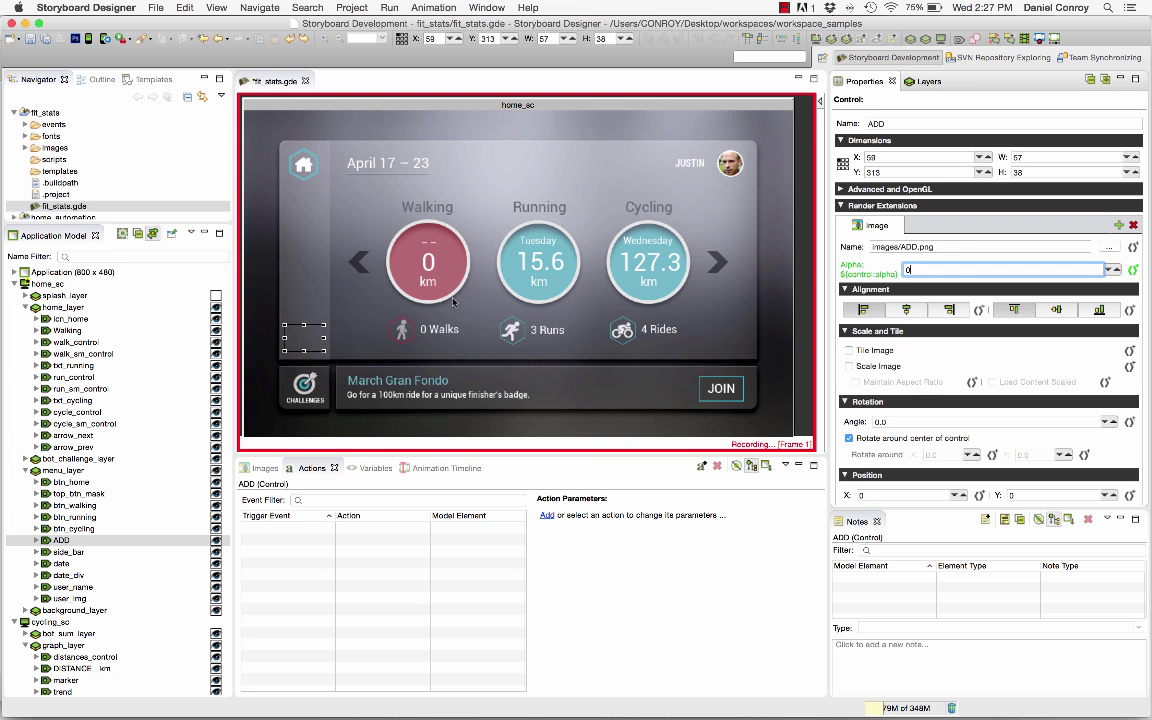
click(91, 529)
click(894, 172)
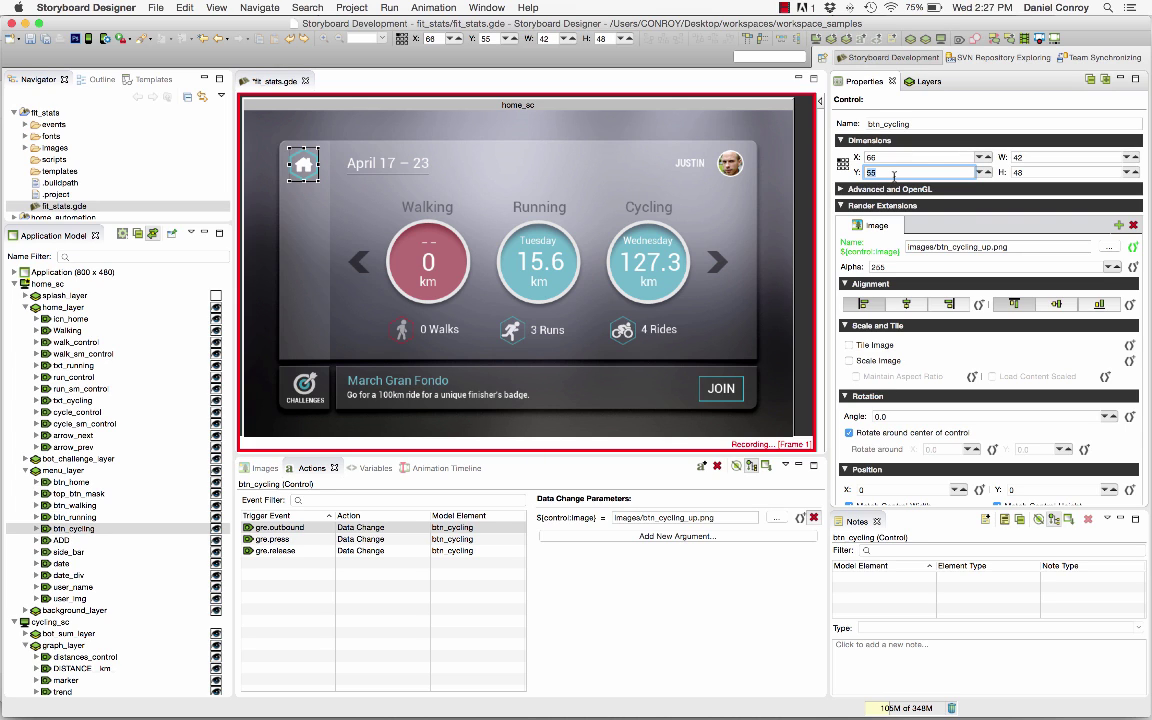
text(243)
key(Return)
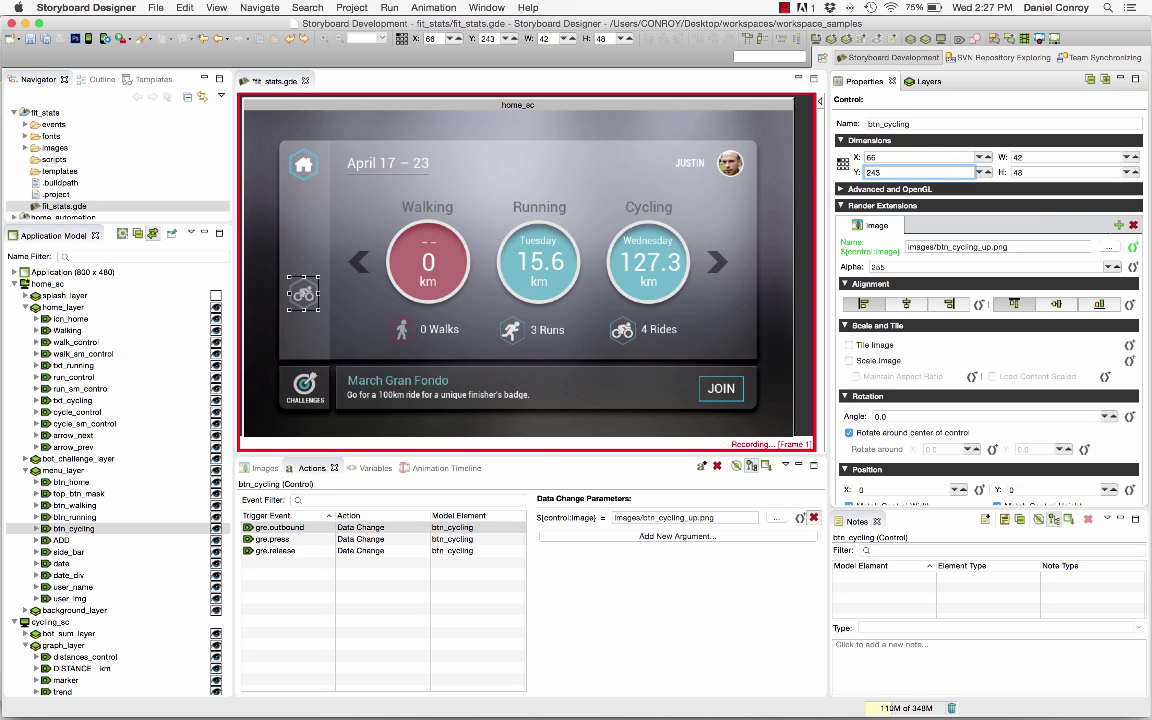
click(1053, 40)
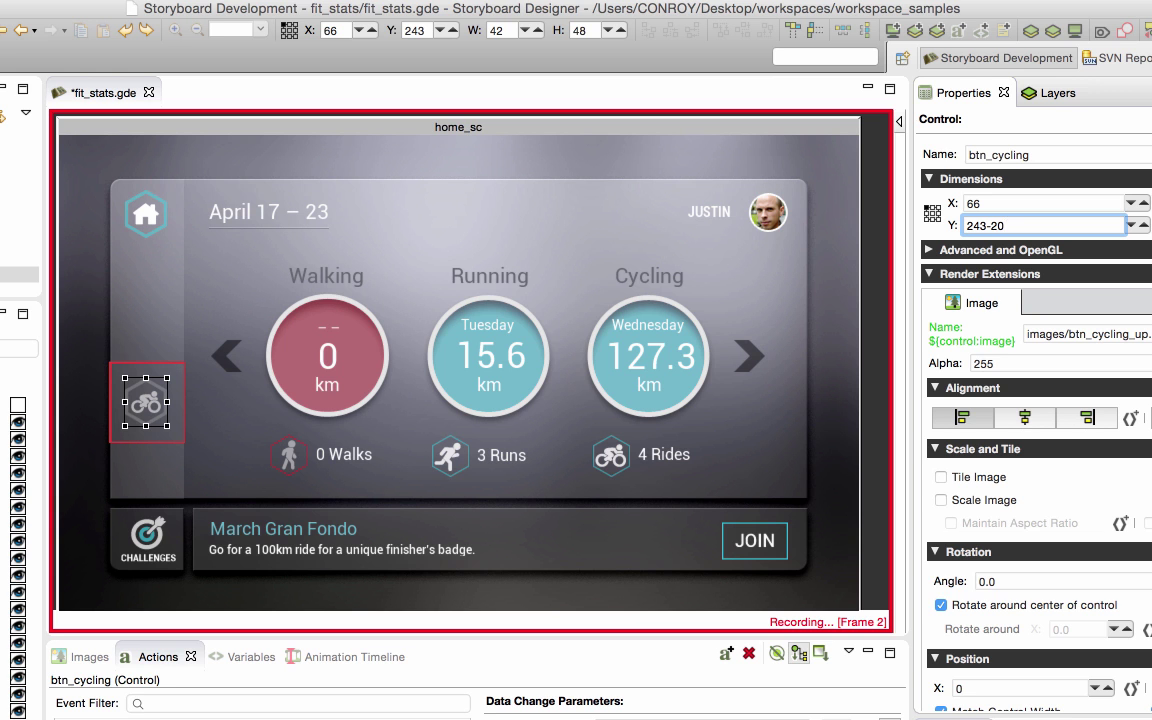
key(Return)
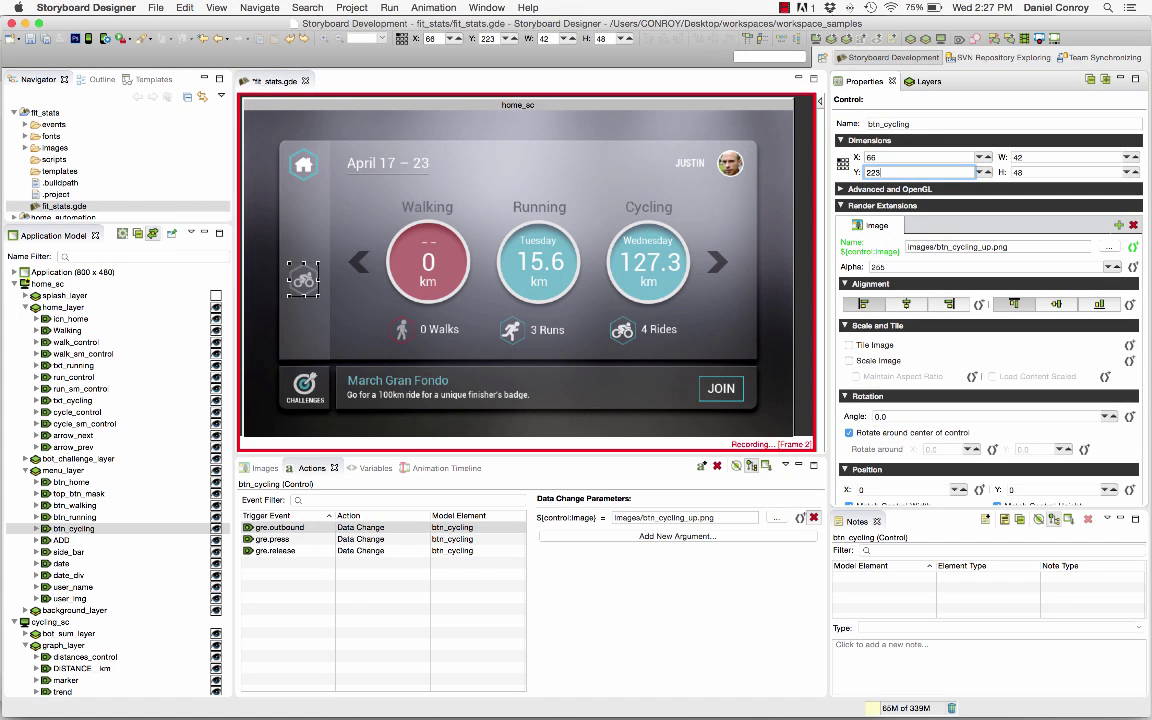
- Drop btn_running to Y 187 and btn_walking to Y 131, then raise walking to 111
click(72, 517)
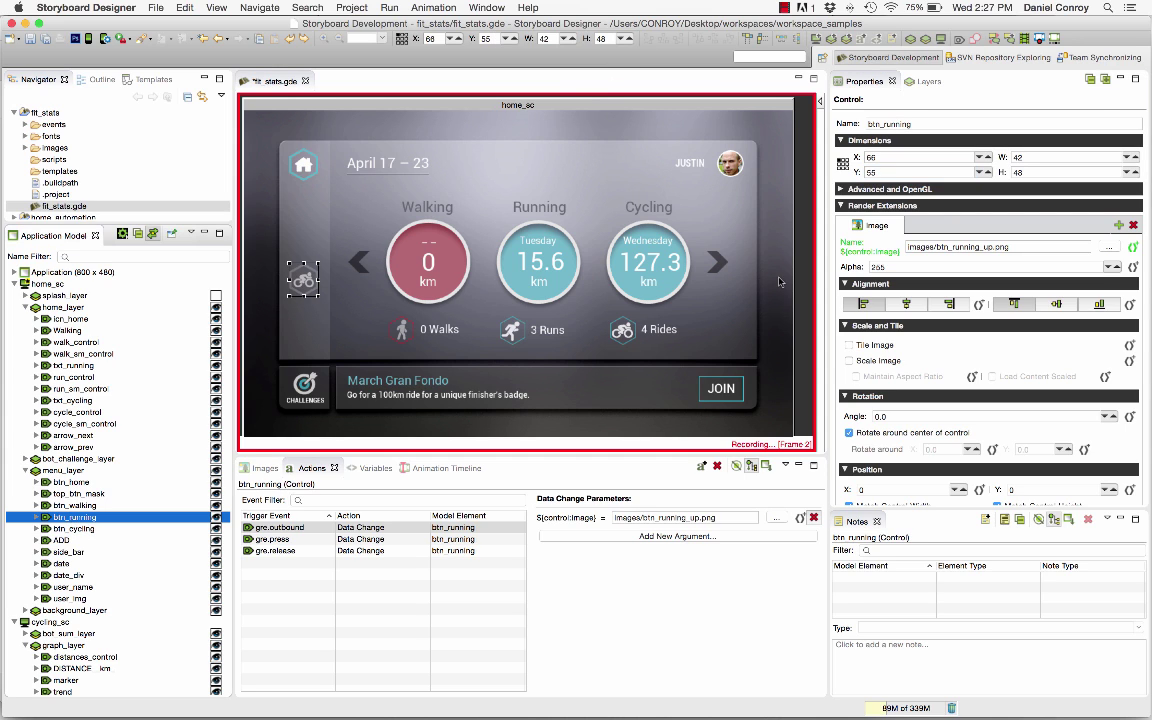
double_click(906, 171)
text(187)
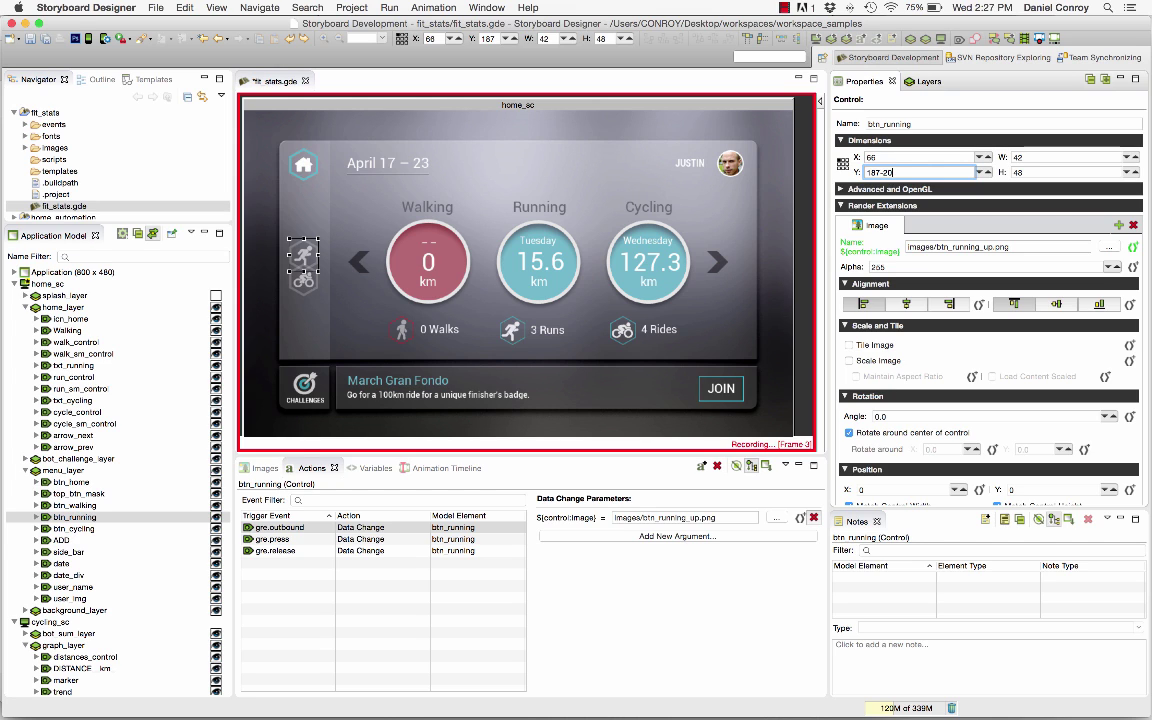
click(62, 505)
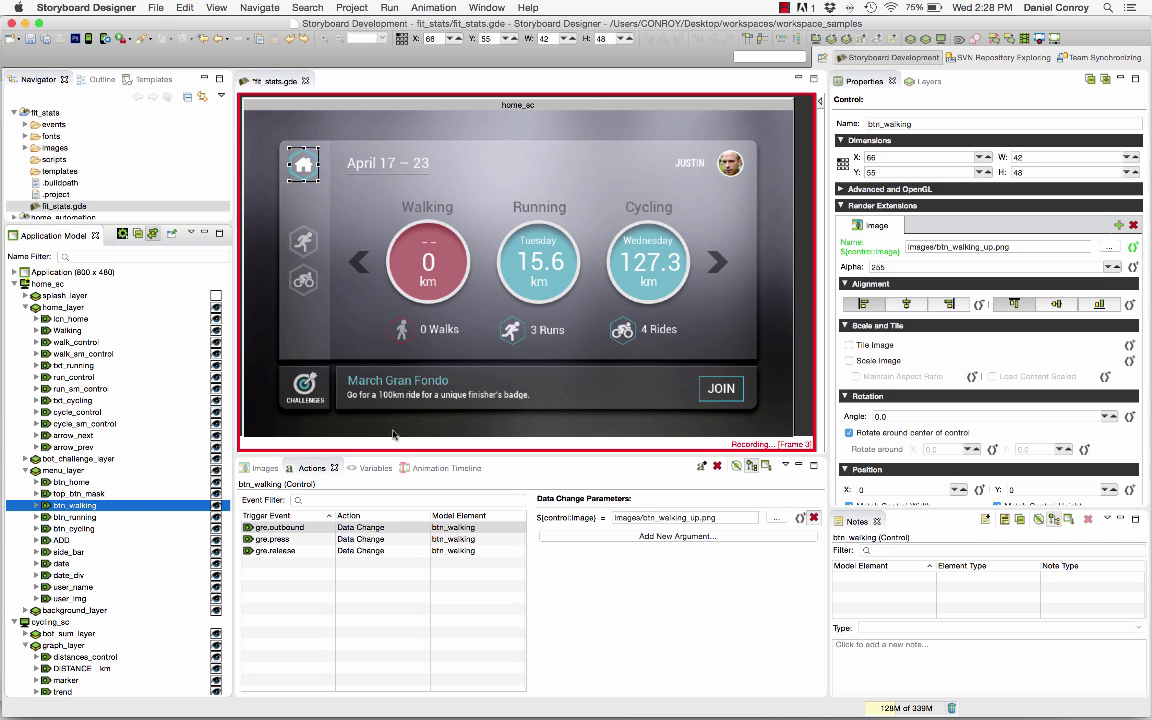
double_click(893, 172)
text(131)
key(Return)
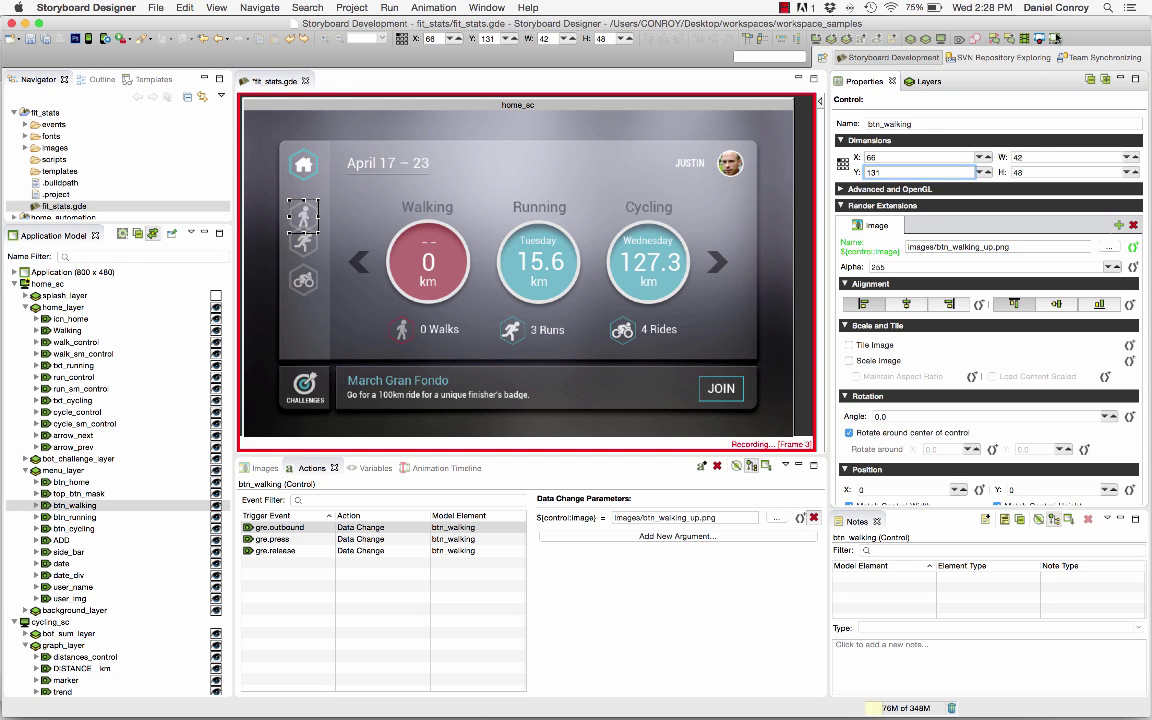
text(-20)
key(Return)
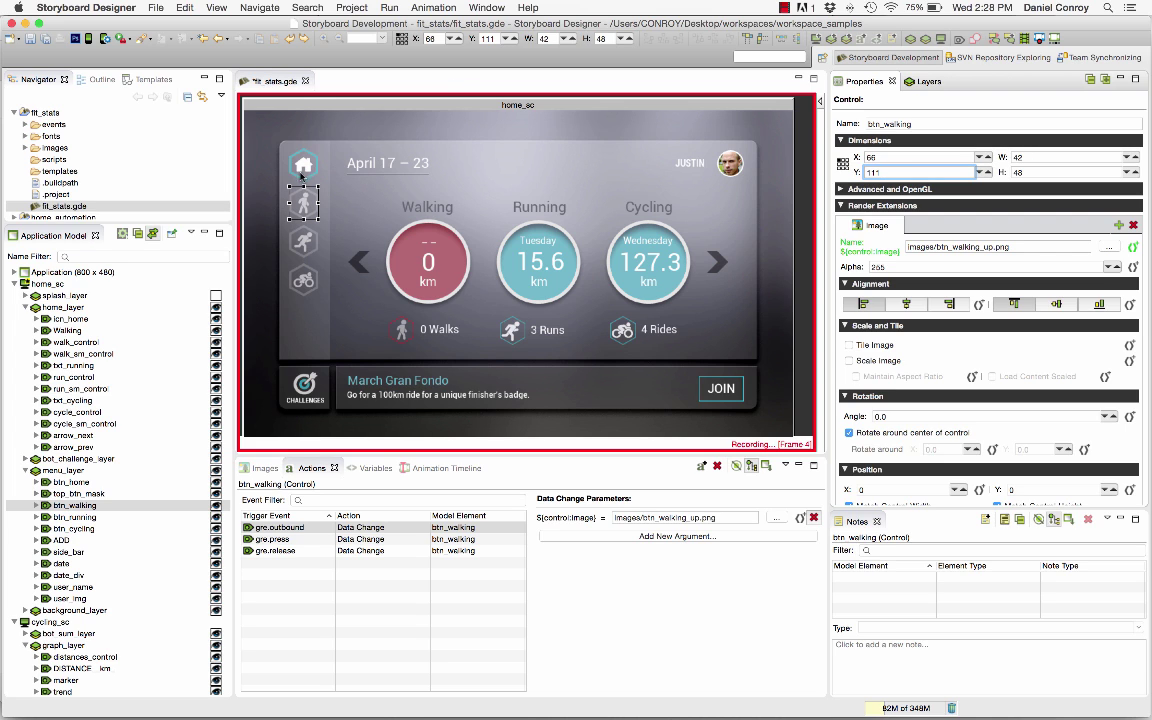
- Set the ADD control's alpha back to 255
click(73, 541)
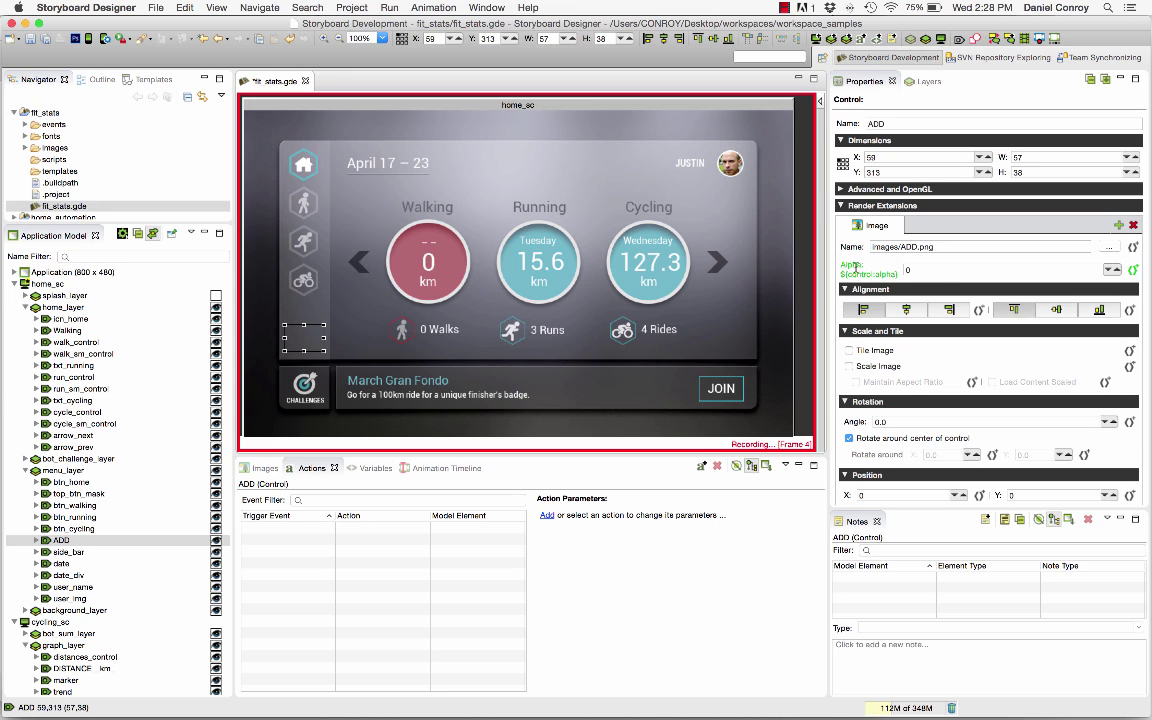
click(931, 269)
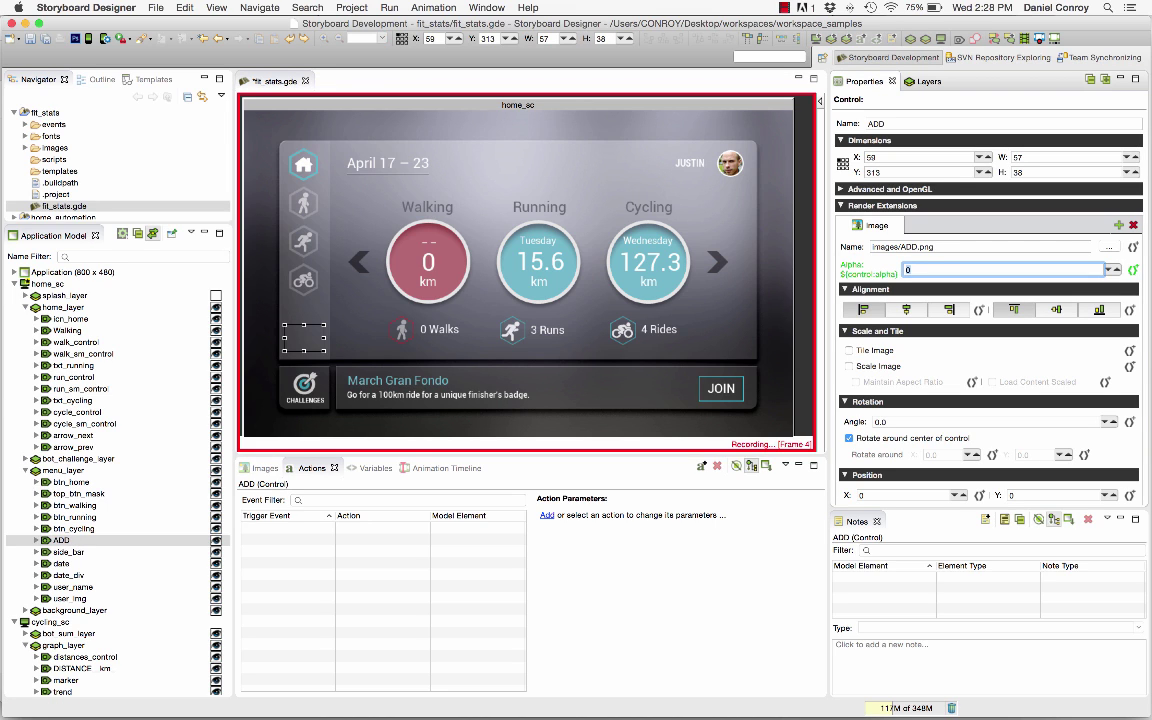
text(255)
- Start a new animation named show_menu
click(1040, 38)
text(show_menu)
key(Tab)
- Create show_menu at 60 fps and fit the whole animation in the timeline
text(60)
key(Return)
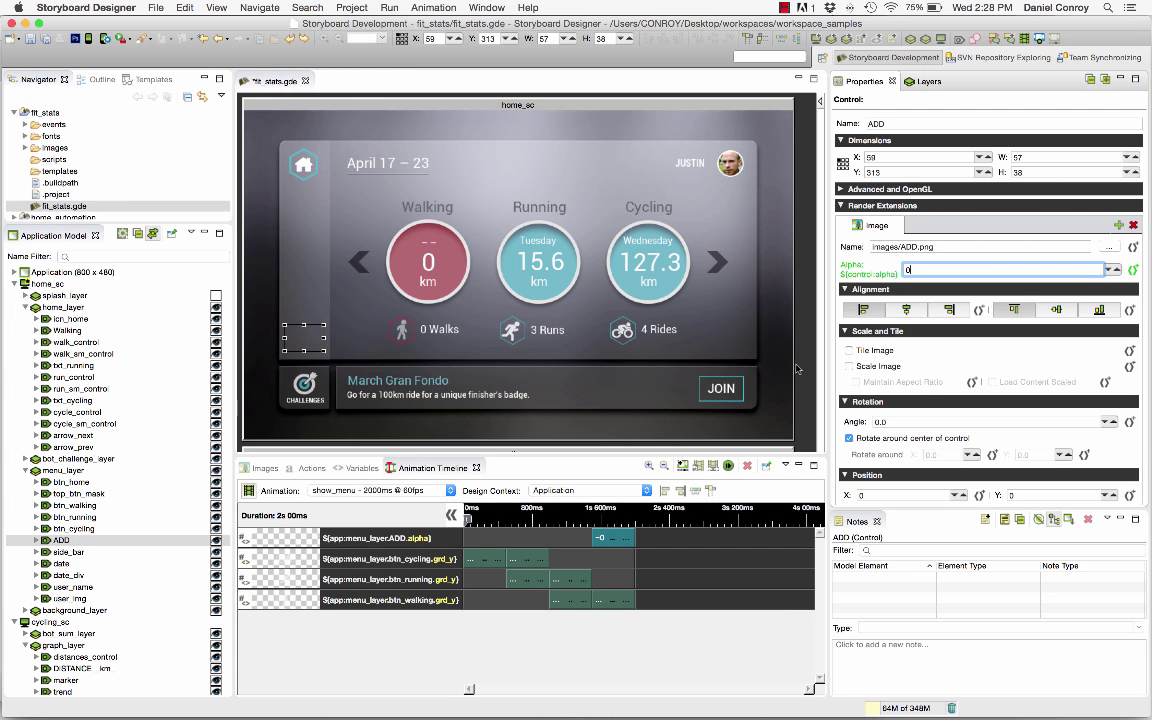
click(647, 467)
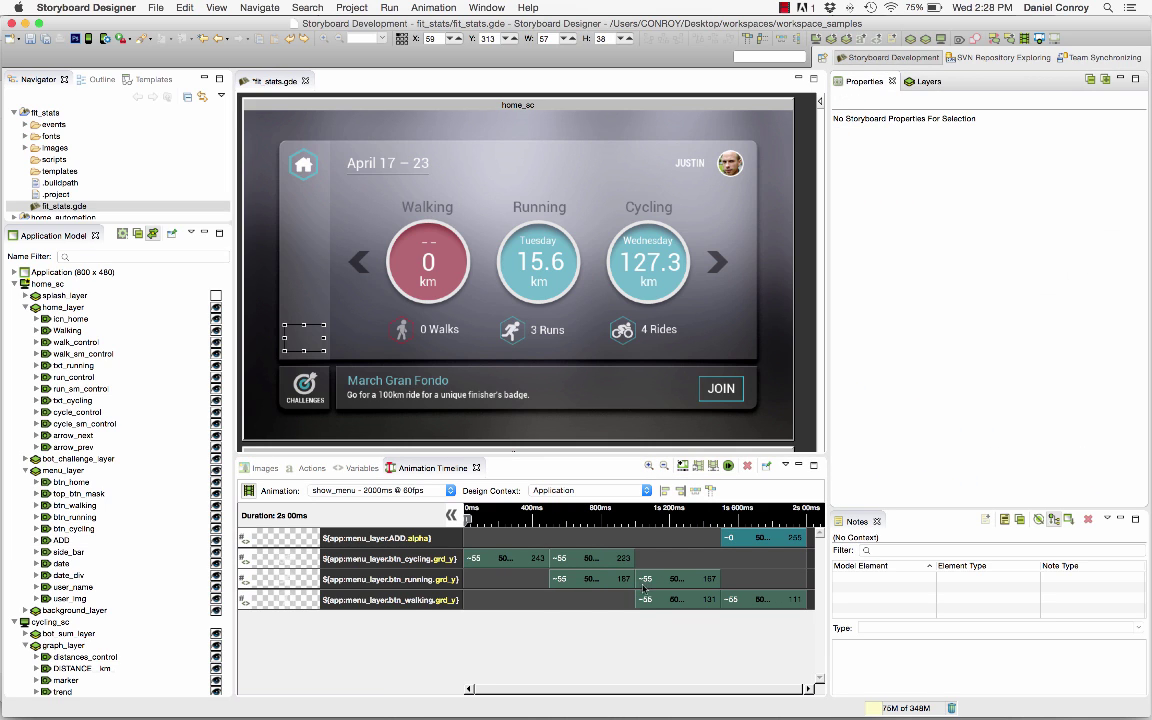
- Inspect the running, cycling and ADD fade steps in Properties
click(386, 579)
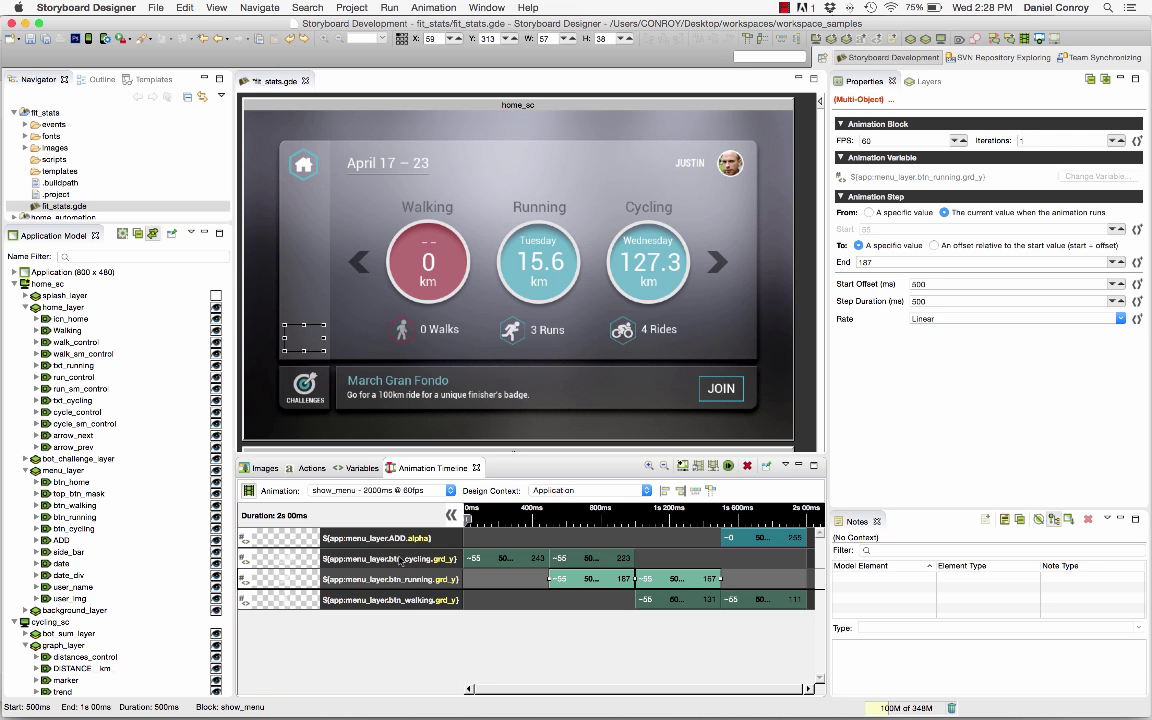
click(401, 559)
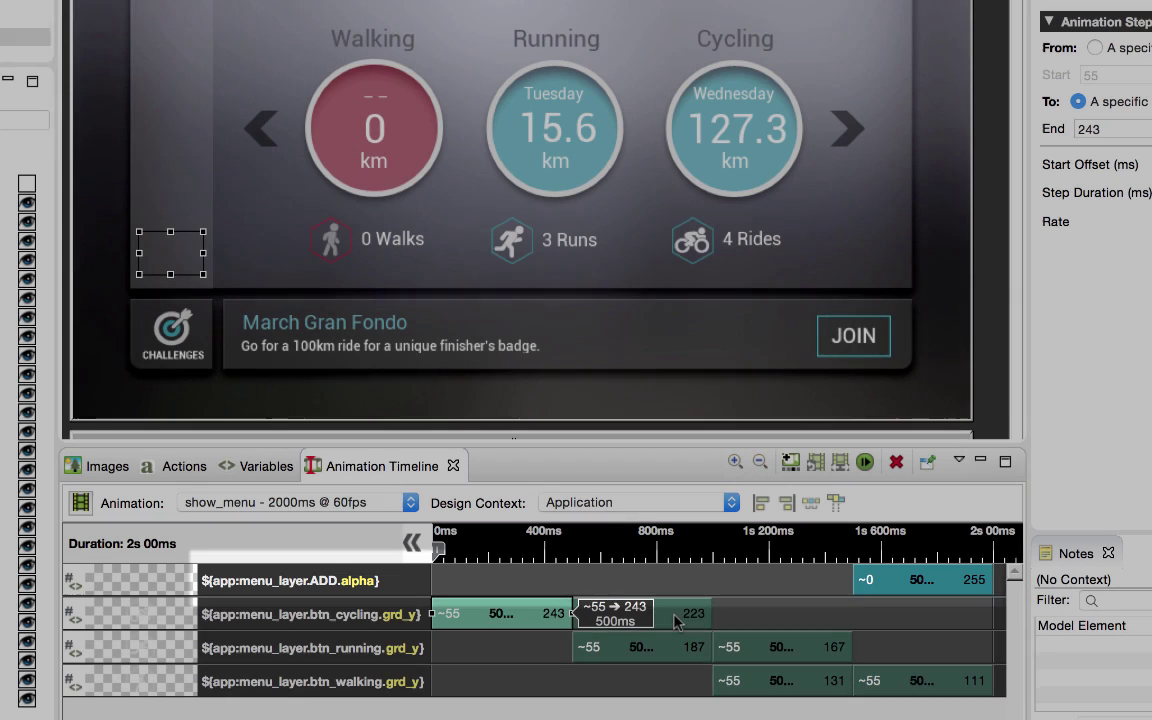
click(676, 621)
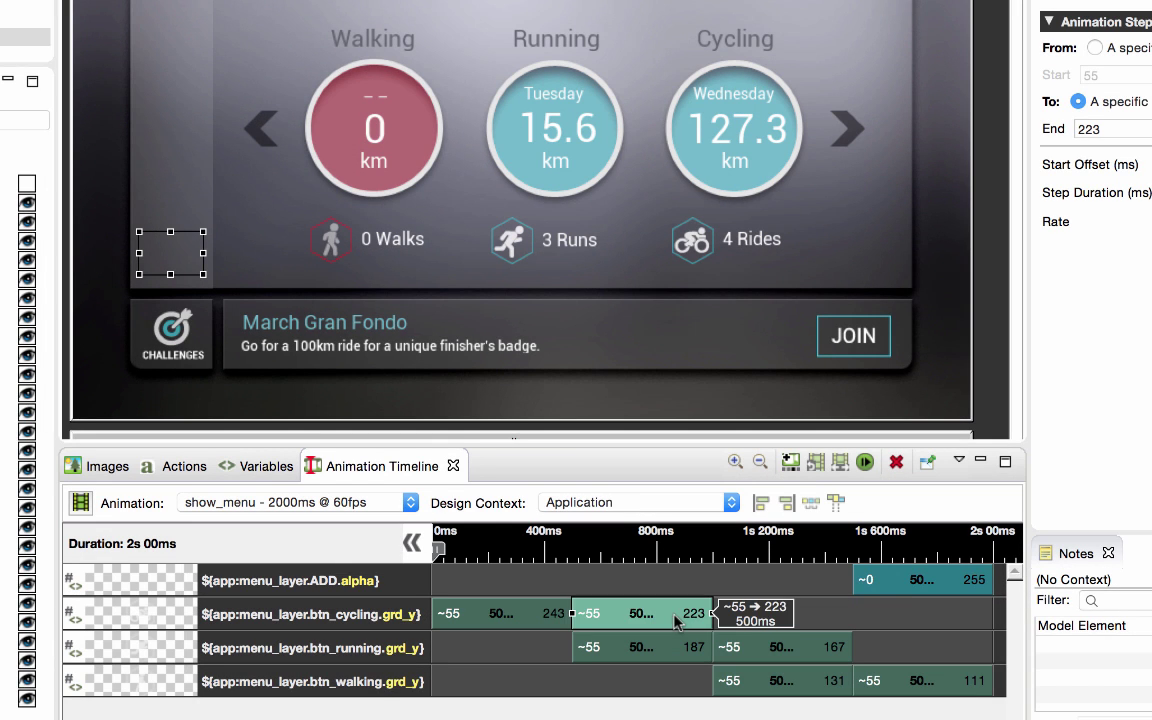
click(866, 582)
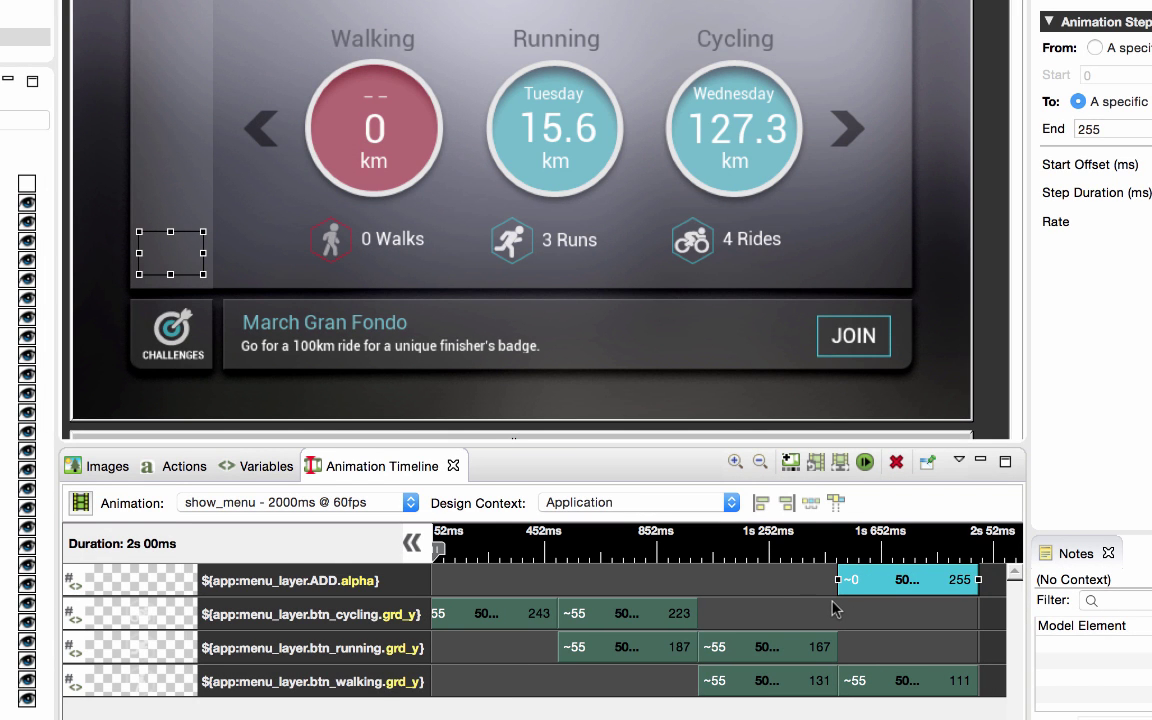
- Preview show_menu, replay it, pause partway, and scrub ahead to about 1166 ms
click(866, 463)
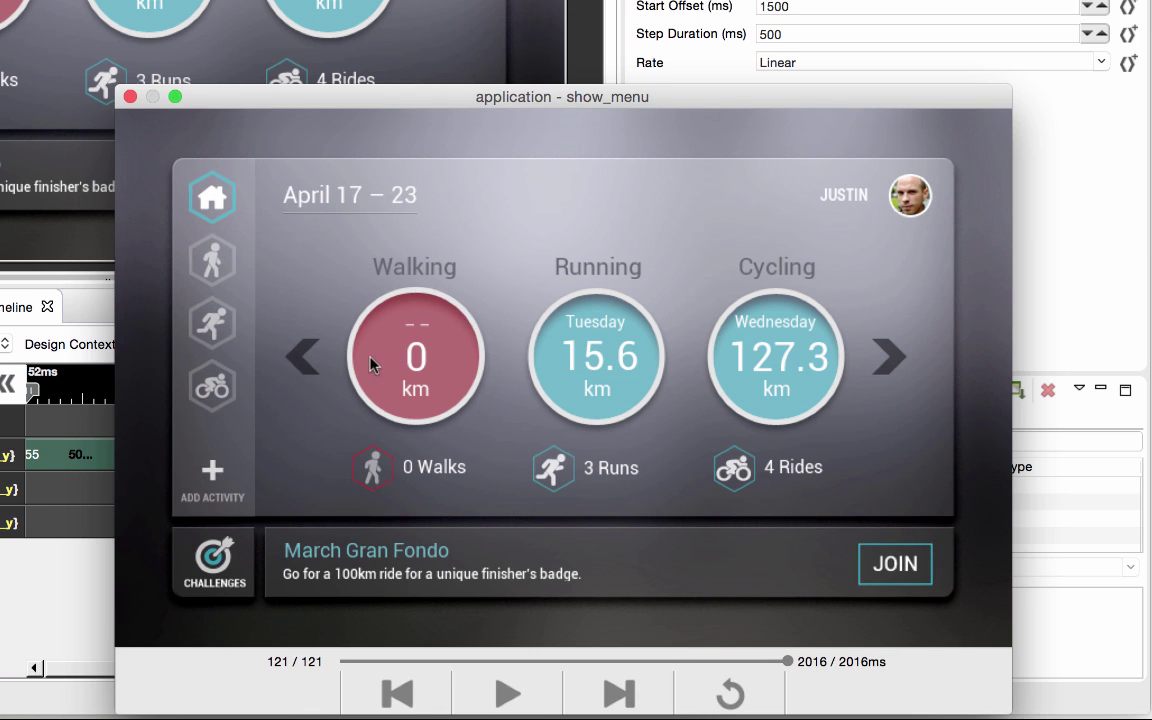
click(728, 697)
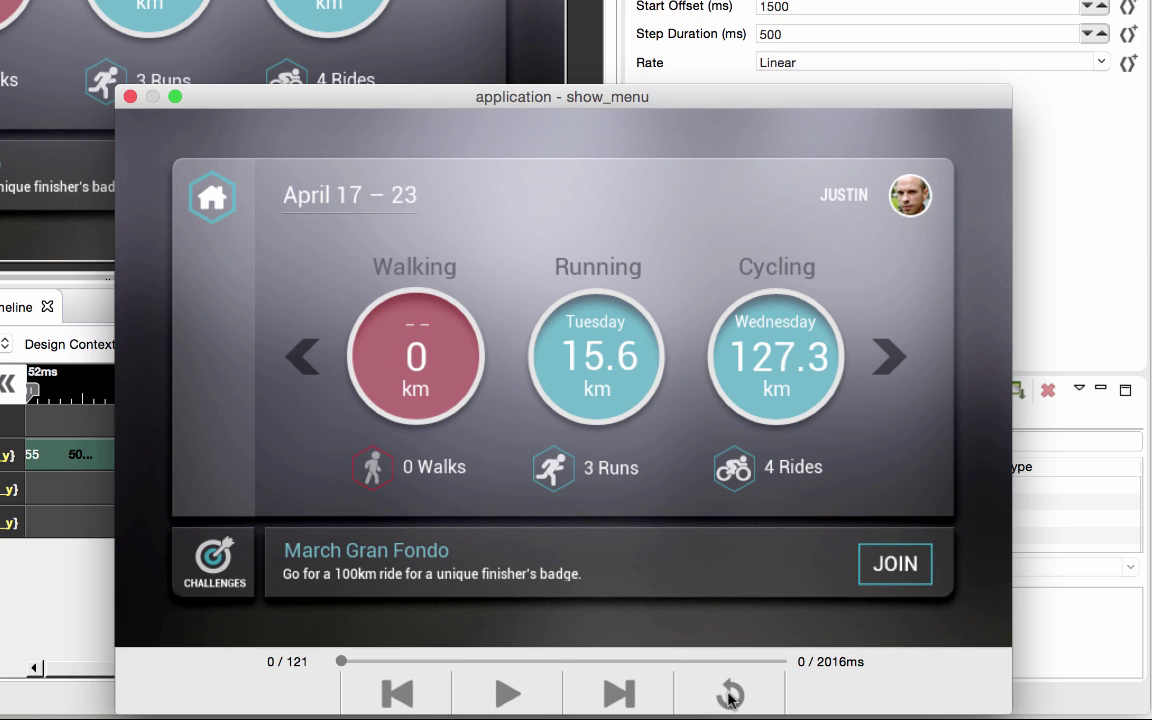
click(507, 693)
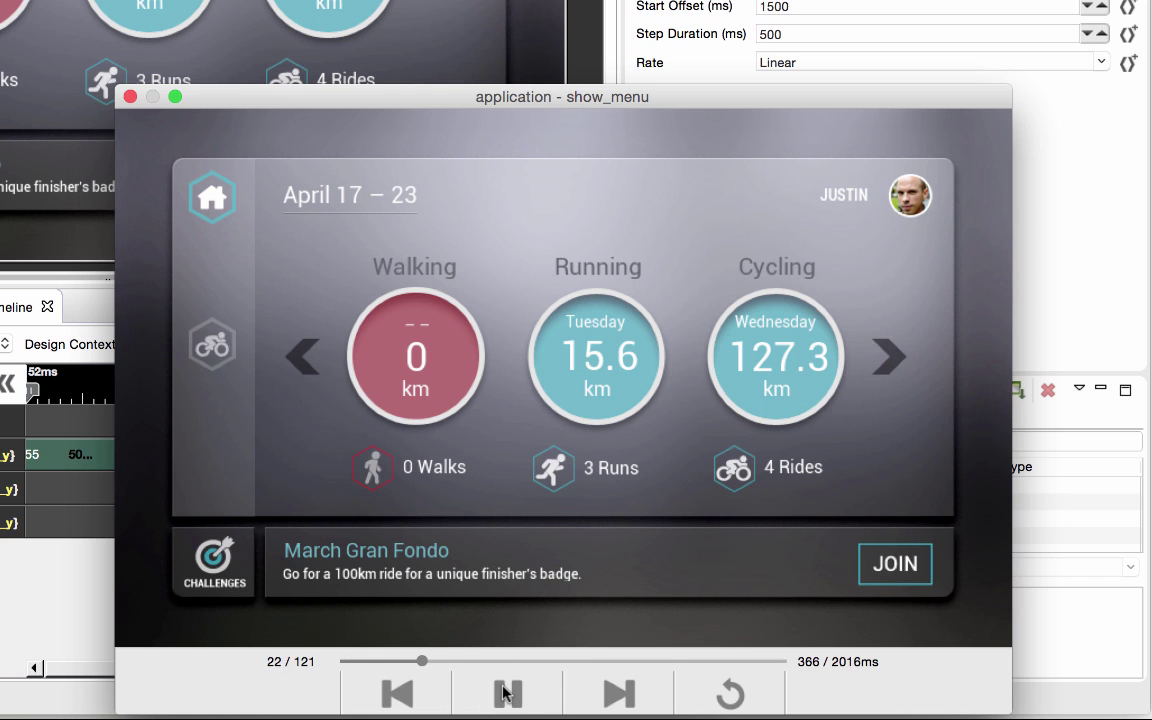
click(505, 690)
drag(427, 661, 562, 660)
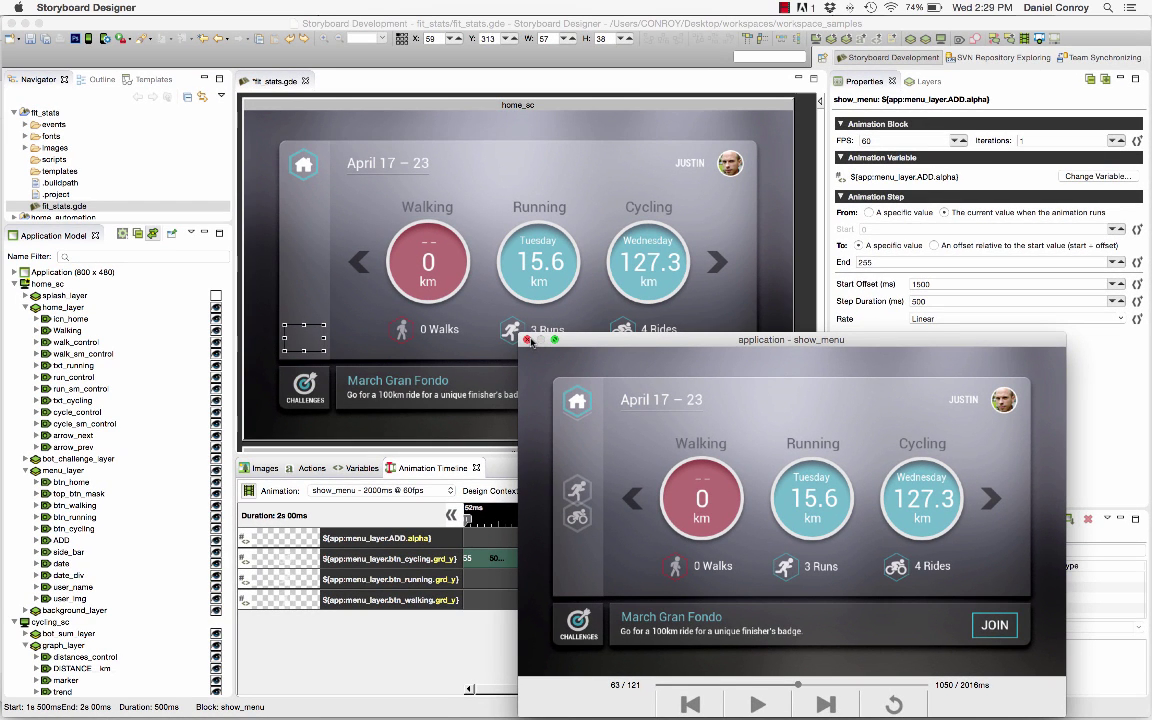
- Halve the three buttons' bounce steps to 250 ms, shift them later, and set Ease Out
click(520, 336)
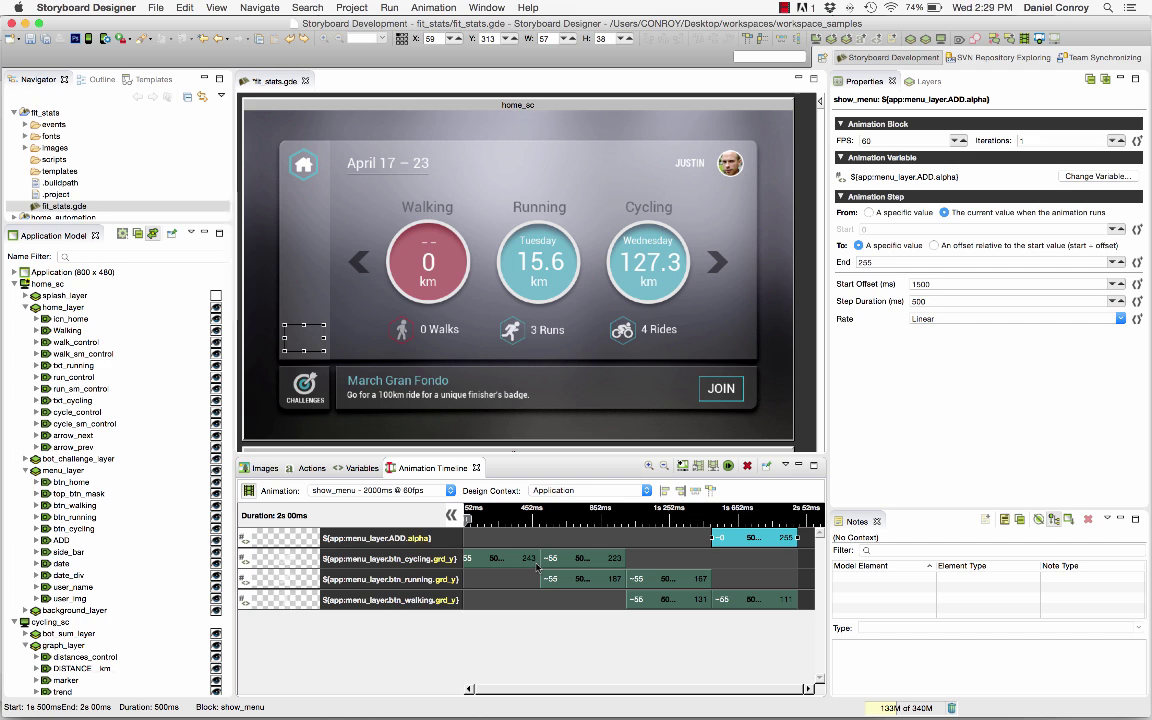
click(573, 556)
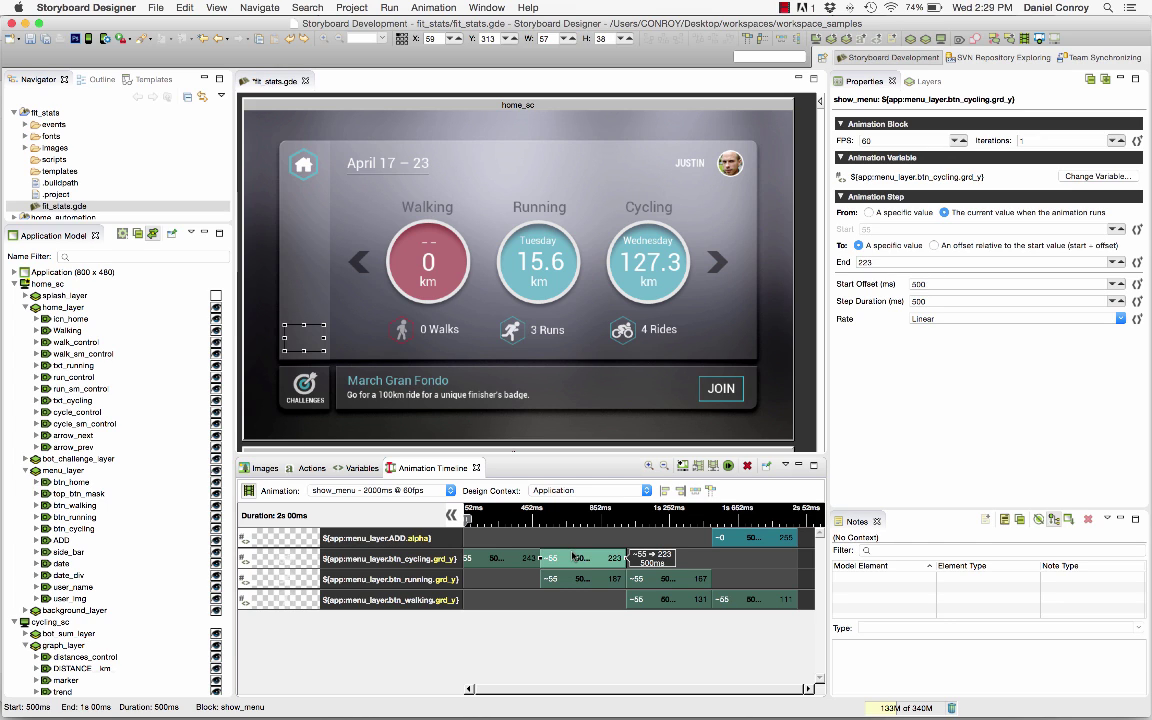
shift+click(689, 586)
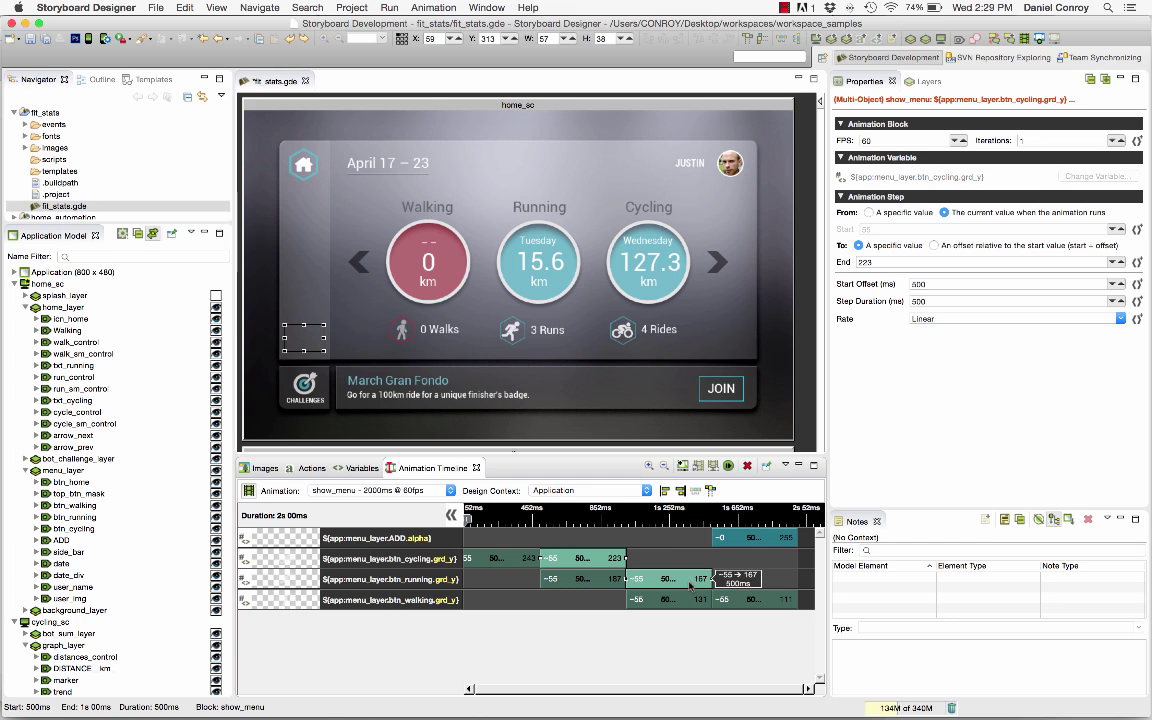
shift+click(767, 603)
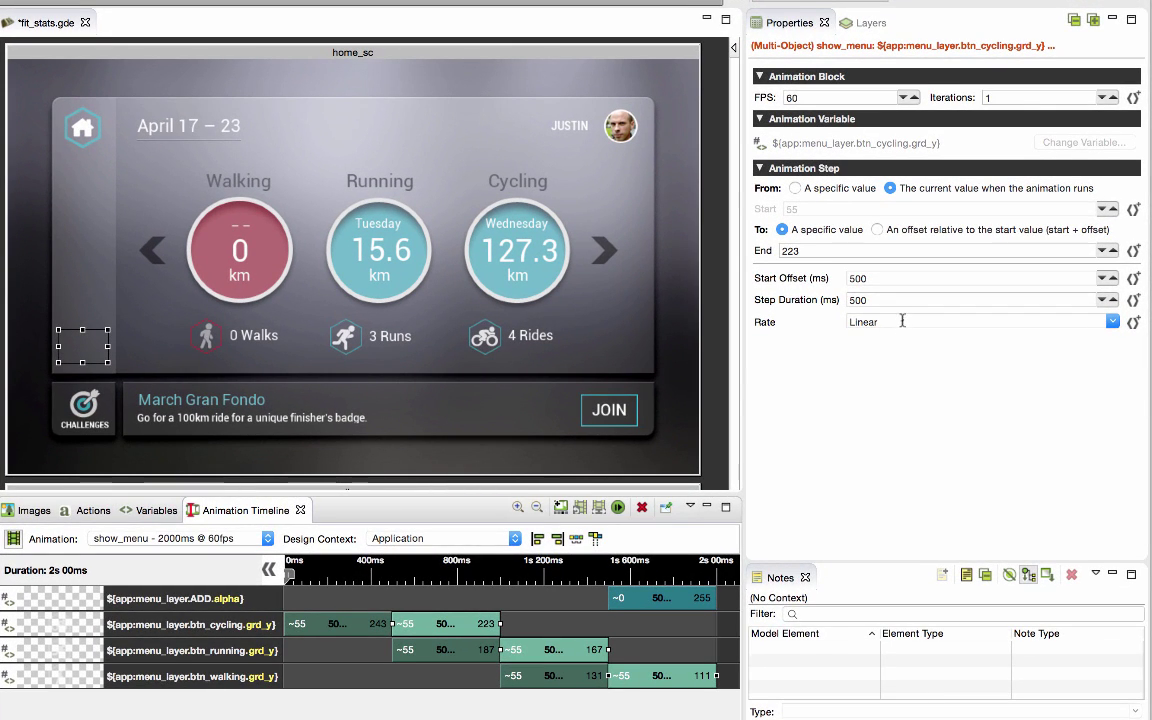
click(895, 297)
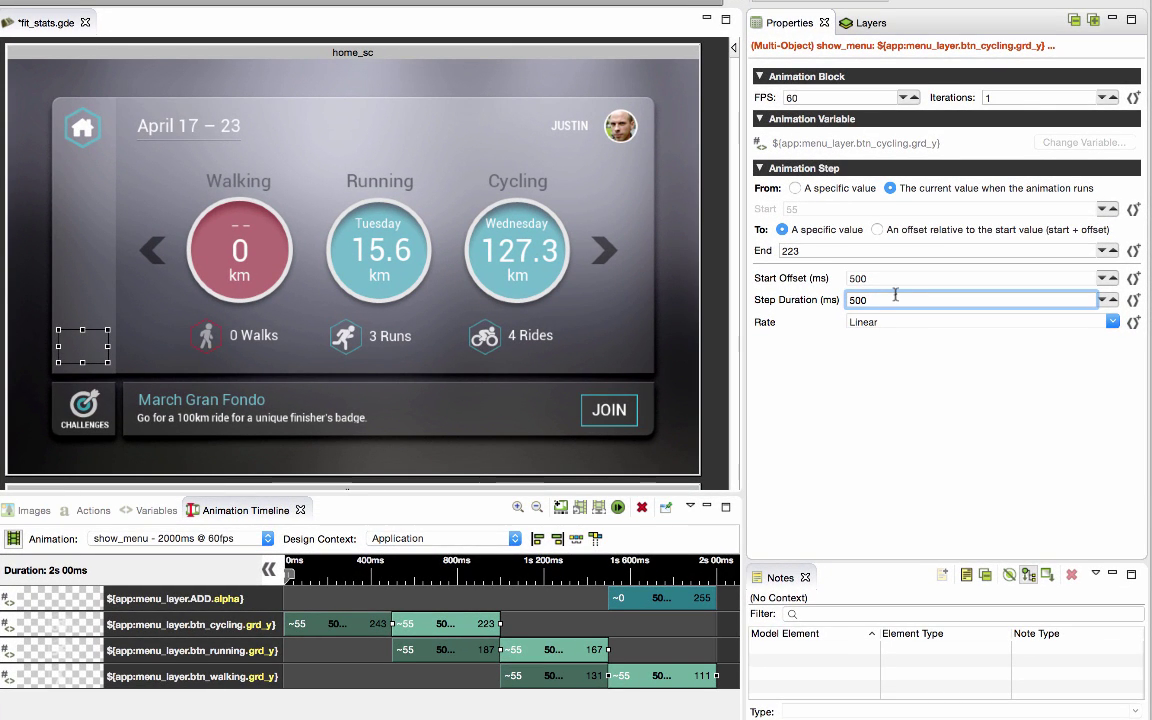
text(/2)
key(Return)
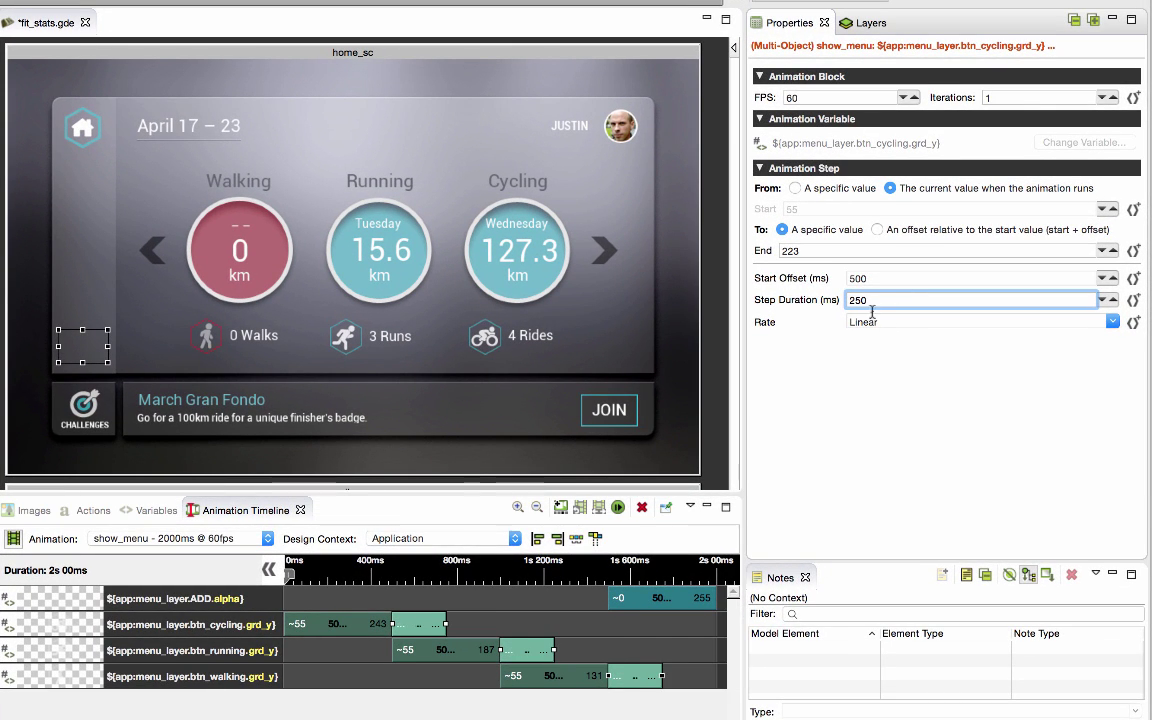
drag(424, 627, 495, 623)
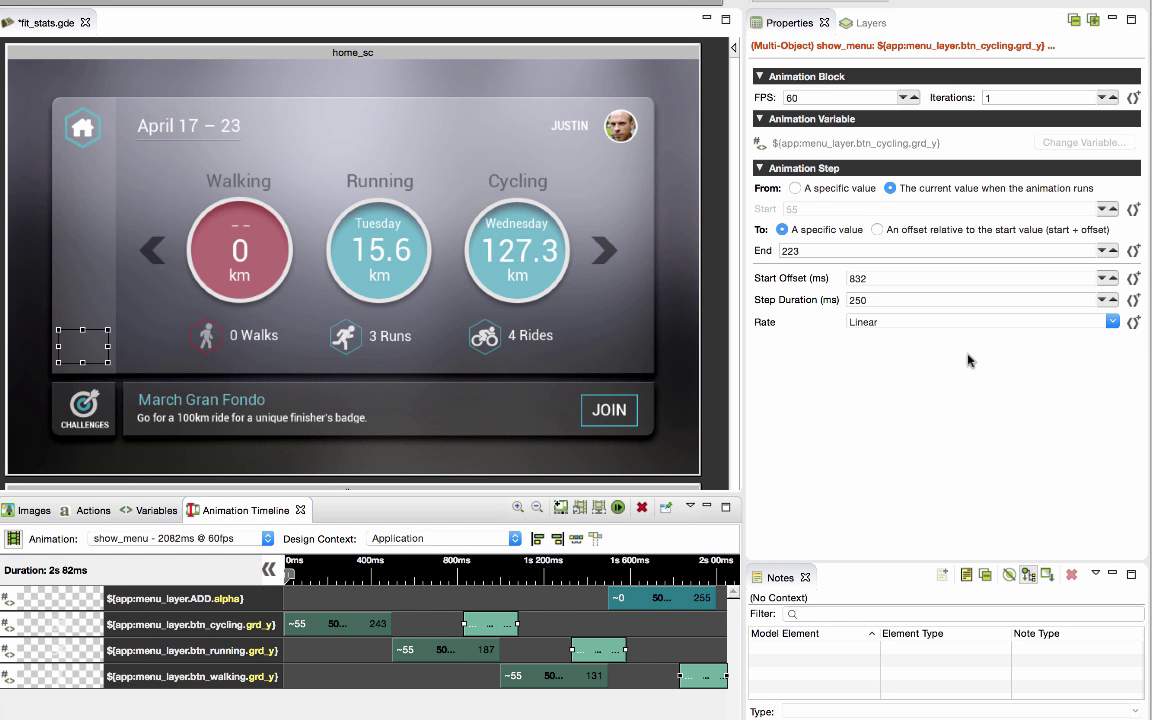
click(1000, 322)
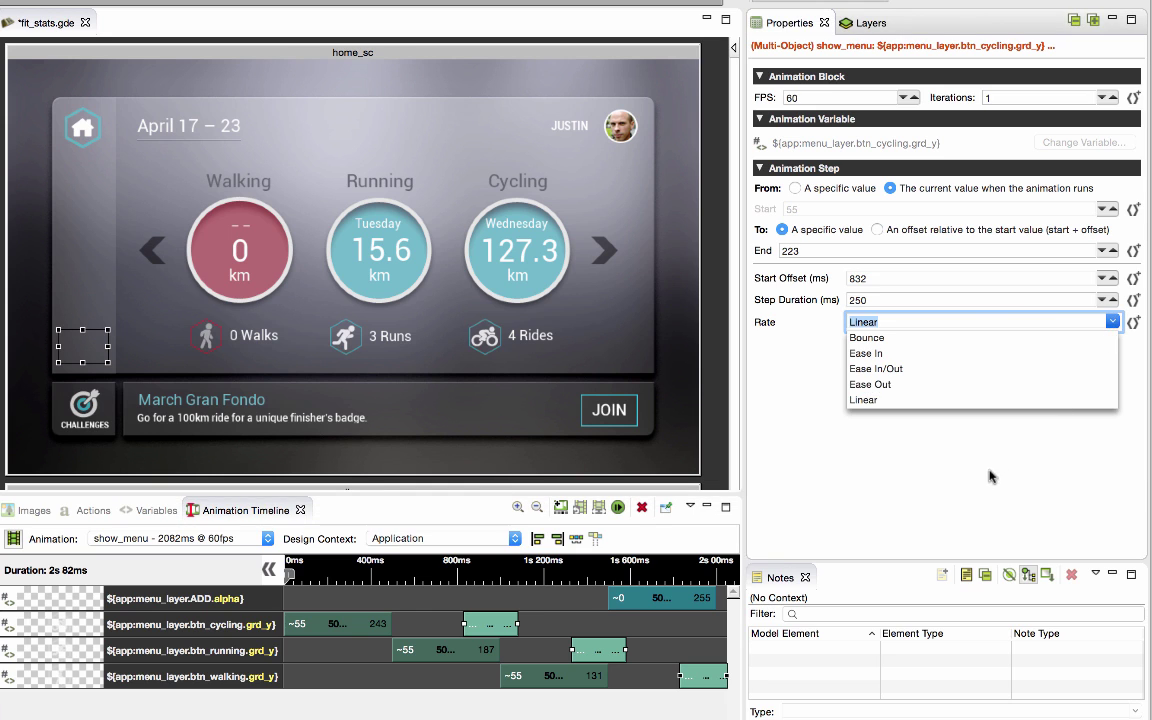
click(870, 384)
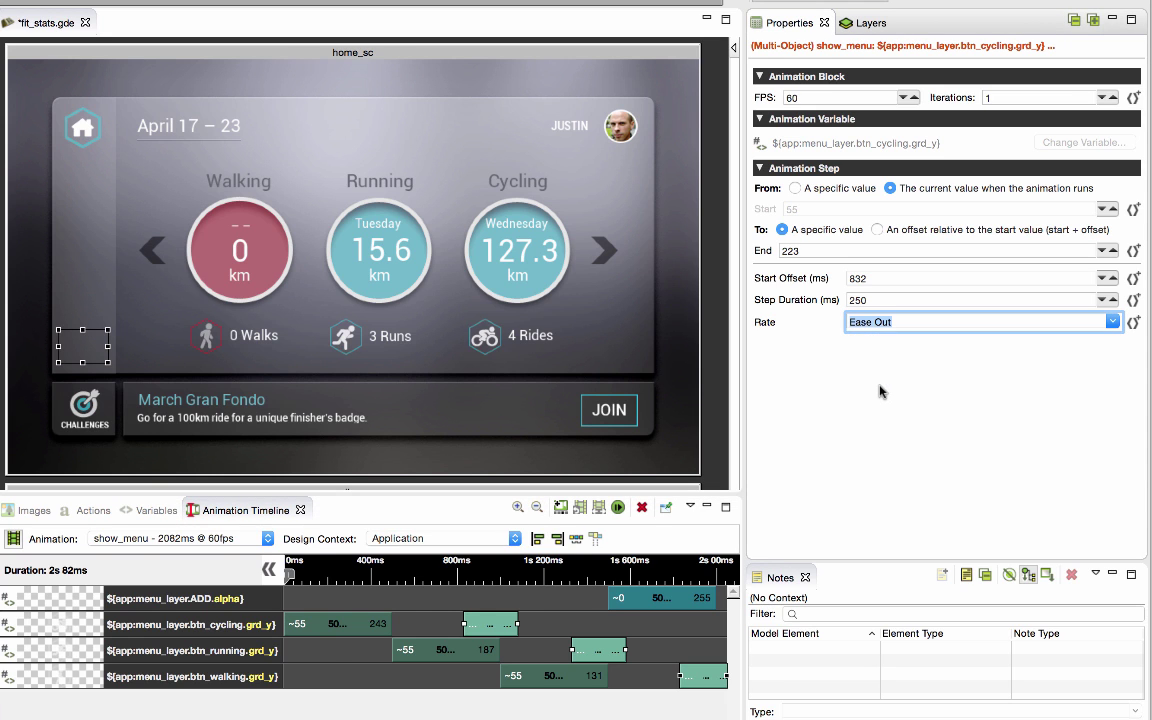
- Give the cycling, running and walking first drop steps Ease In and 625 ms duration
click(337, 633)
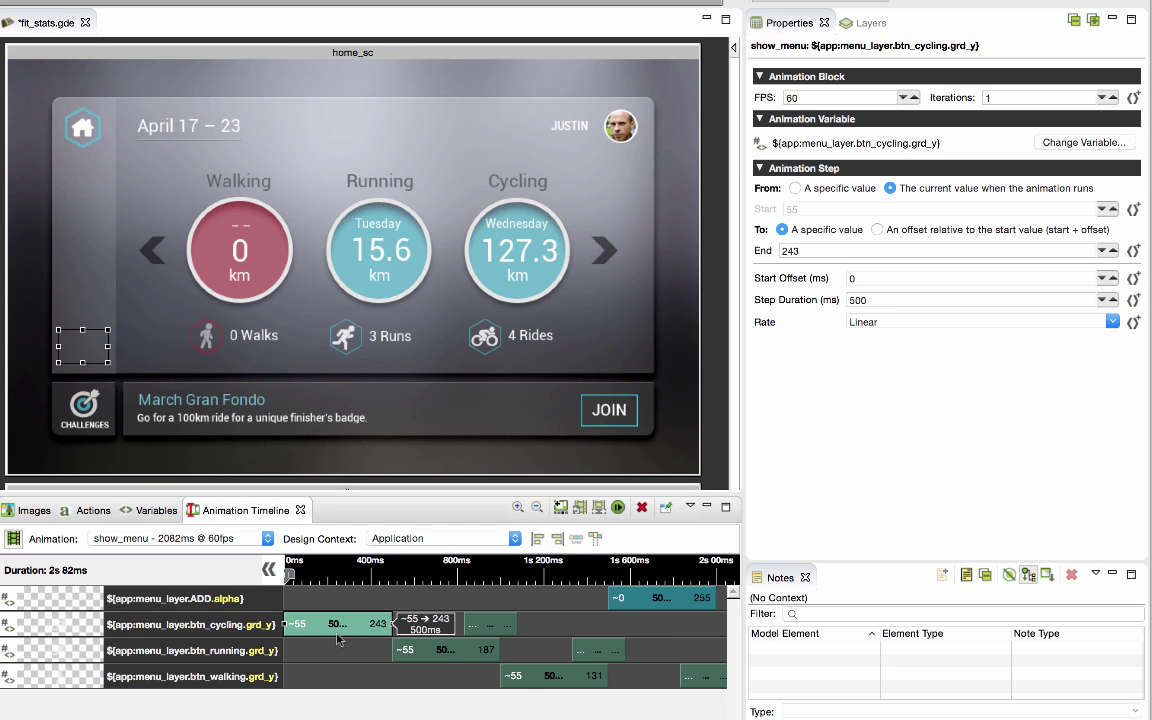
ctrl+click(436, 660)
ctrl+click(545, 676)
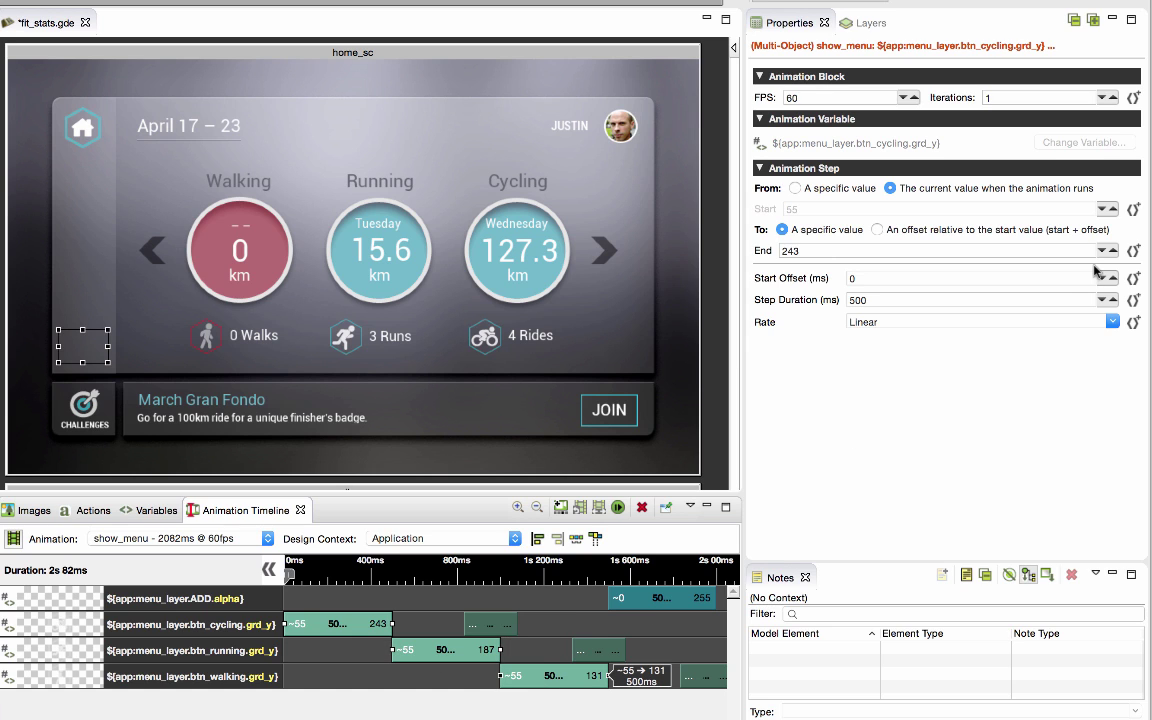
click(1112, 322)
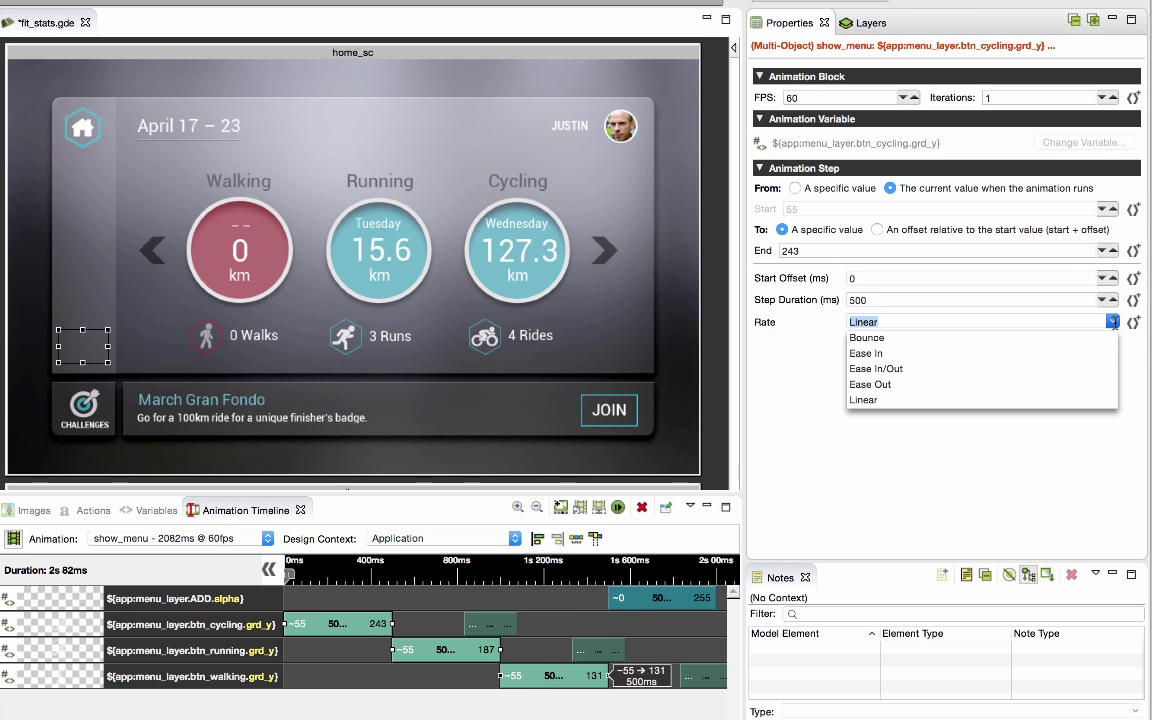
click(869, 354)
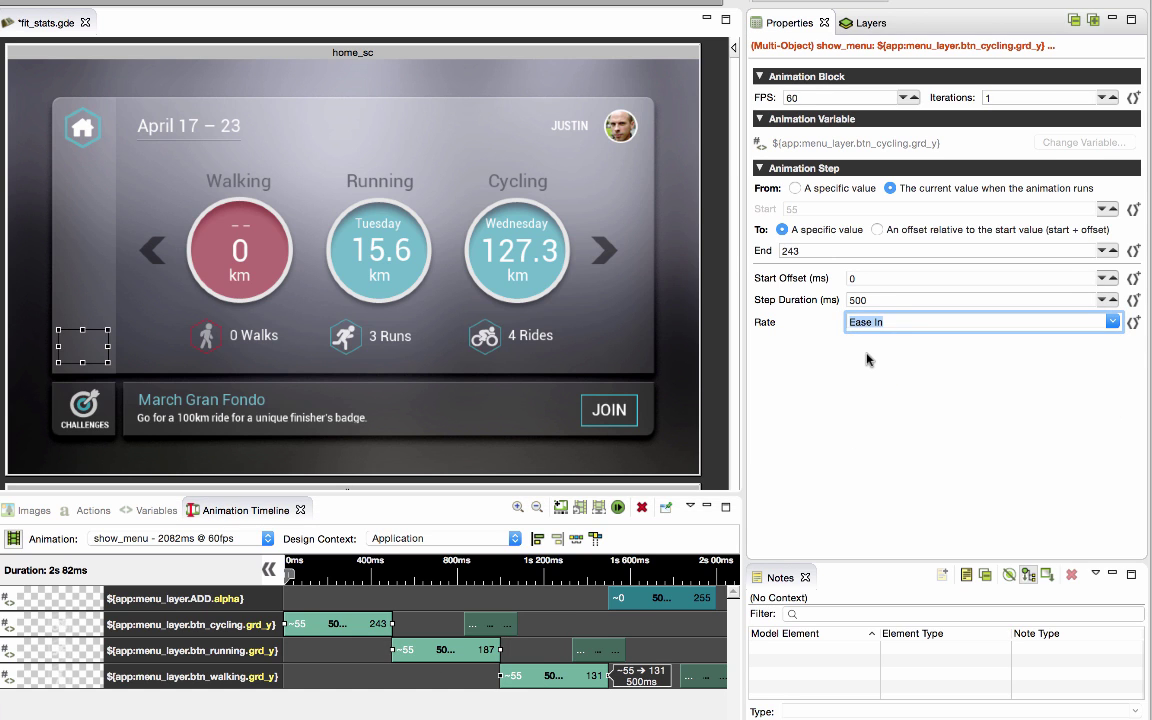
double_click(882, 302)
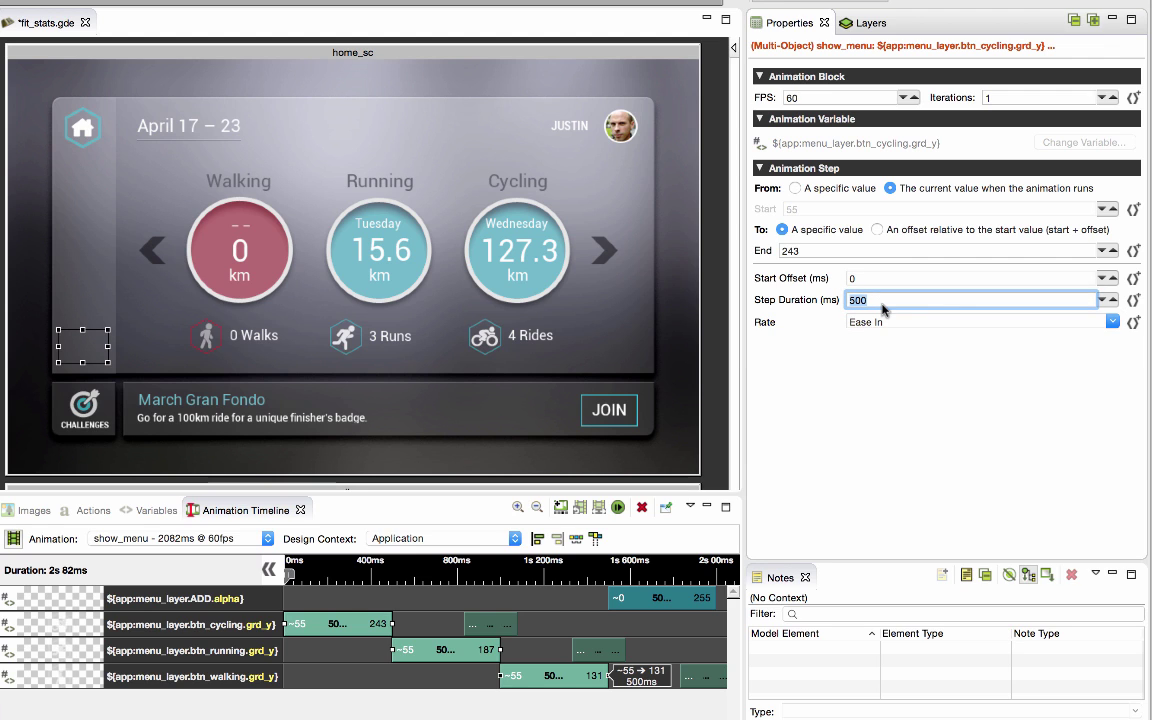
text(625)
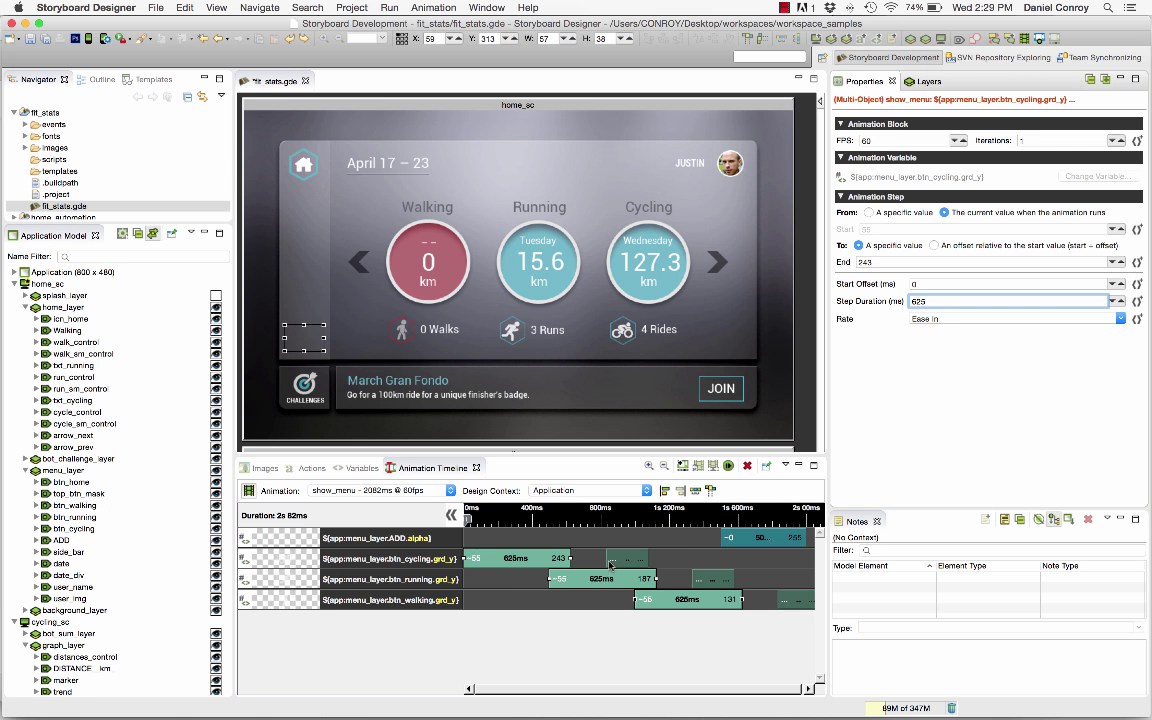
- Move the running and walking bounce steps earlier, right after their drops
click(610, 563)
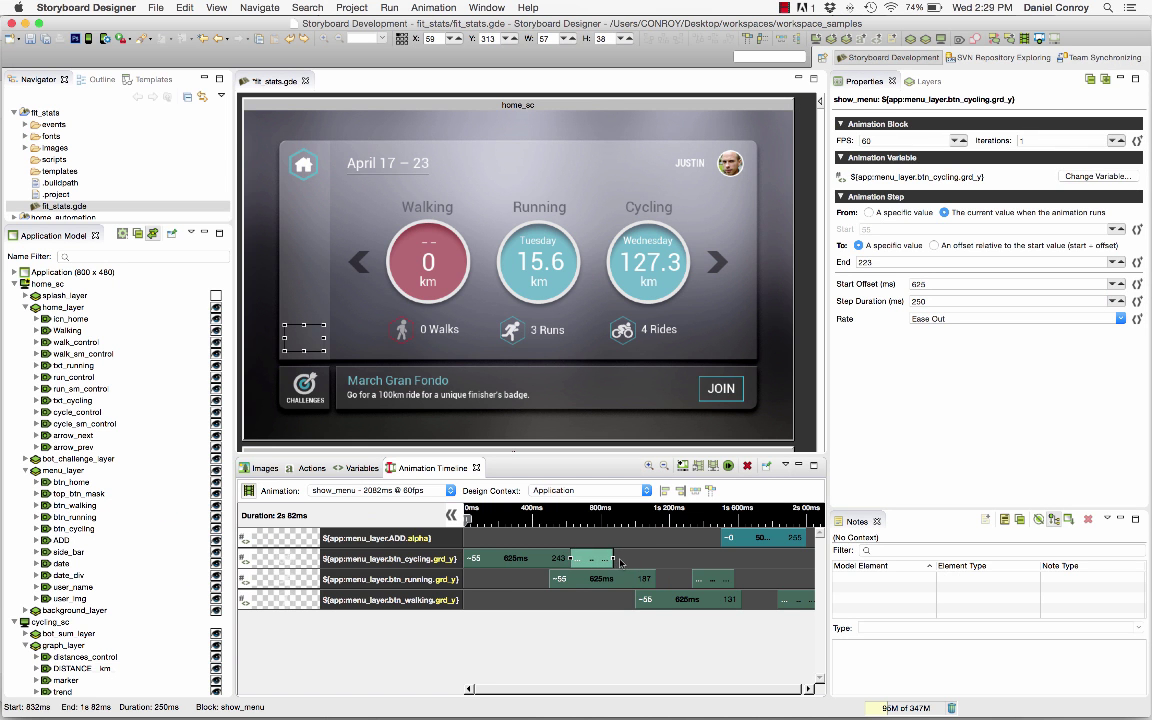
drag(701, 579, 665, 579)
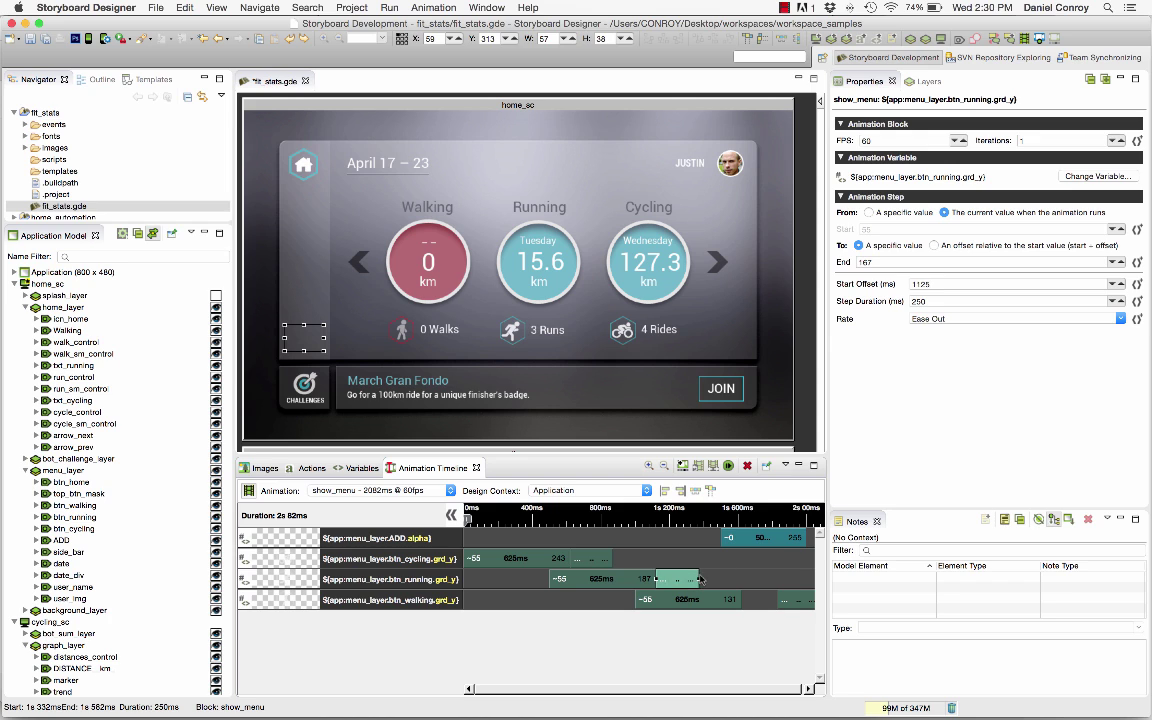
click(787, 602)
drag(787, 602, 750, 602)
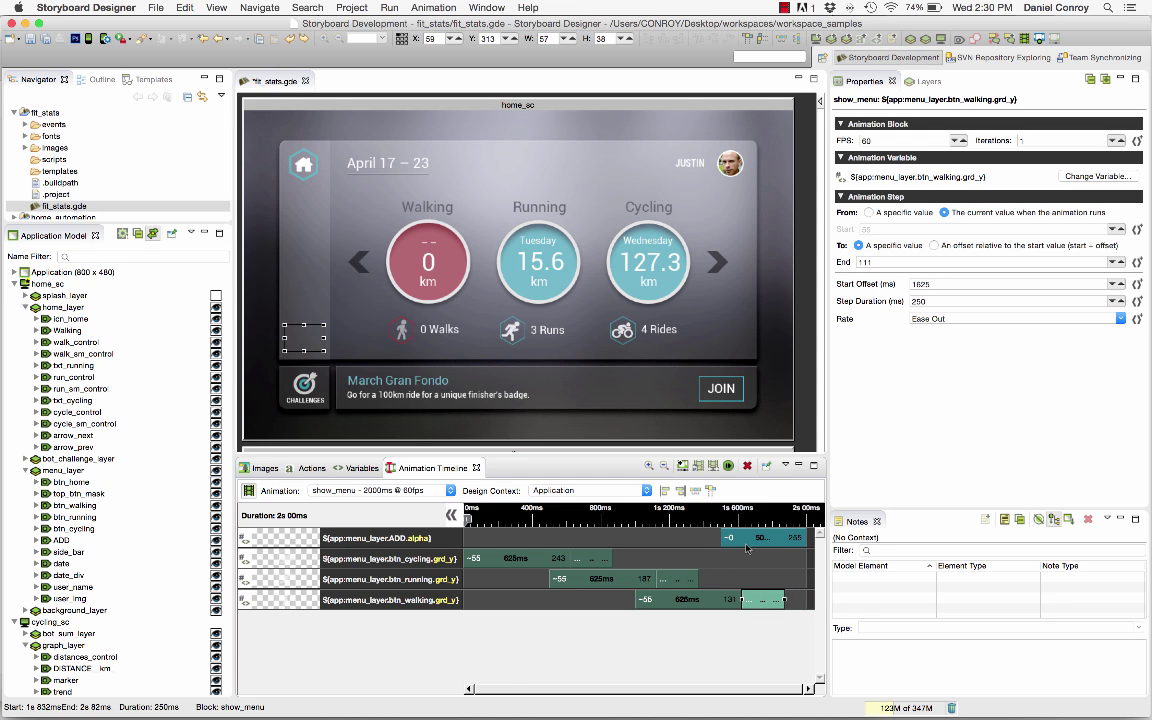
- Move the ADD fade to start at 625 ms and set its duration to 1200 ms
drag(746, 548, 611, 545)
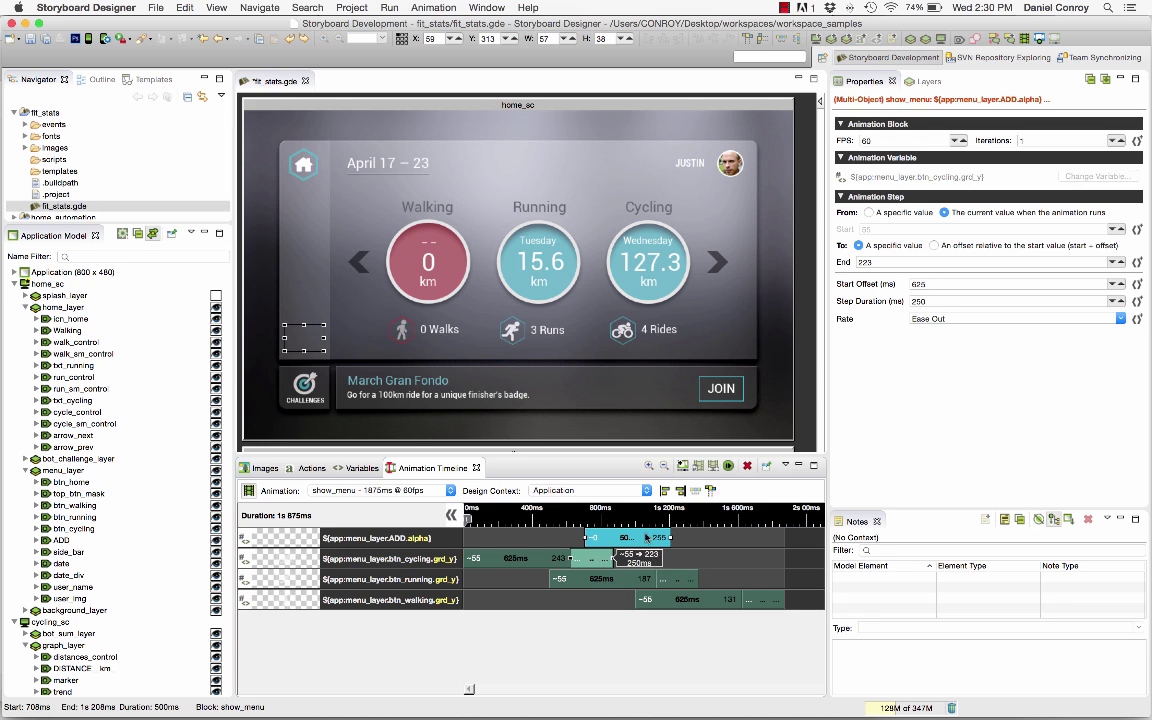
shift+click(604, 555)
click(640, 543)
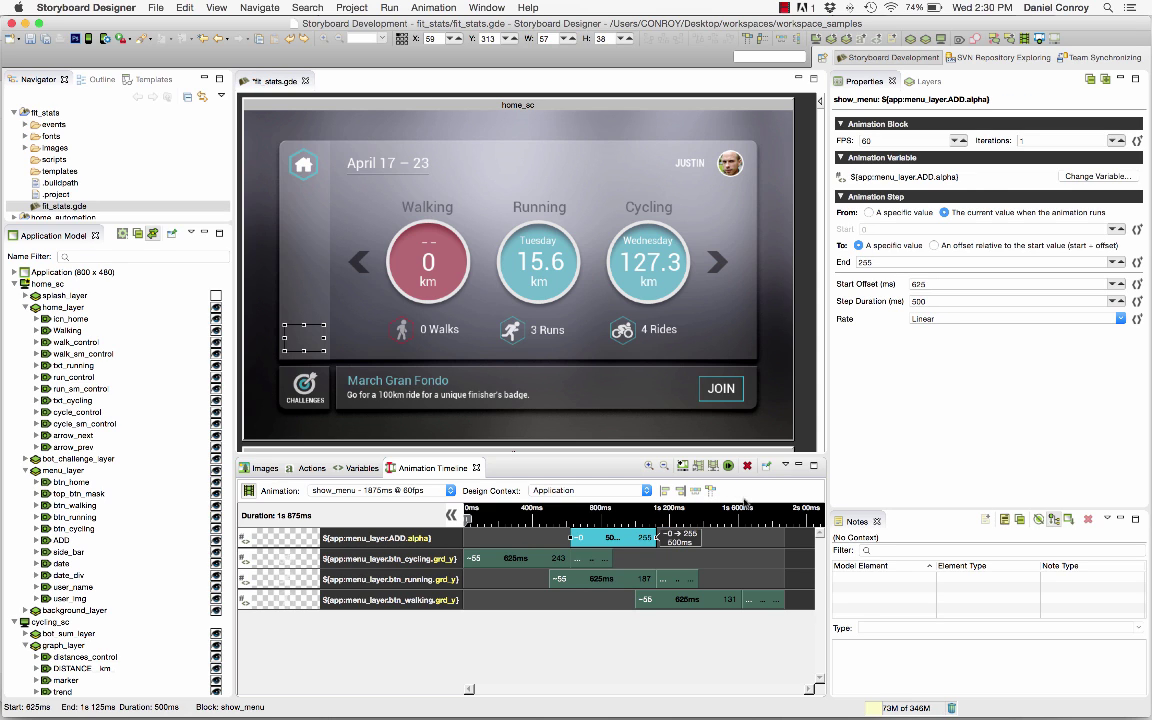
double_click(937, 299)
text(1200)
key(Return)
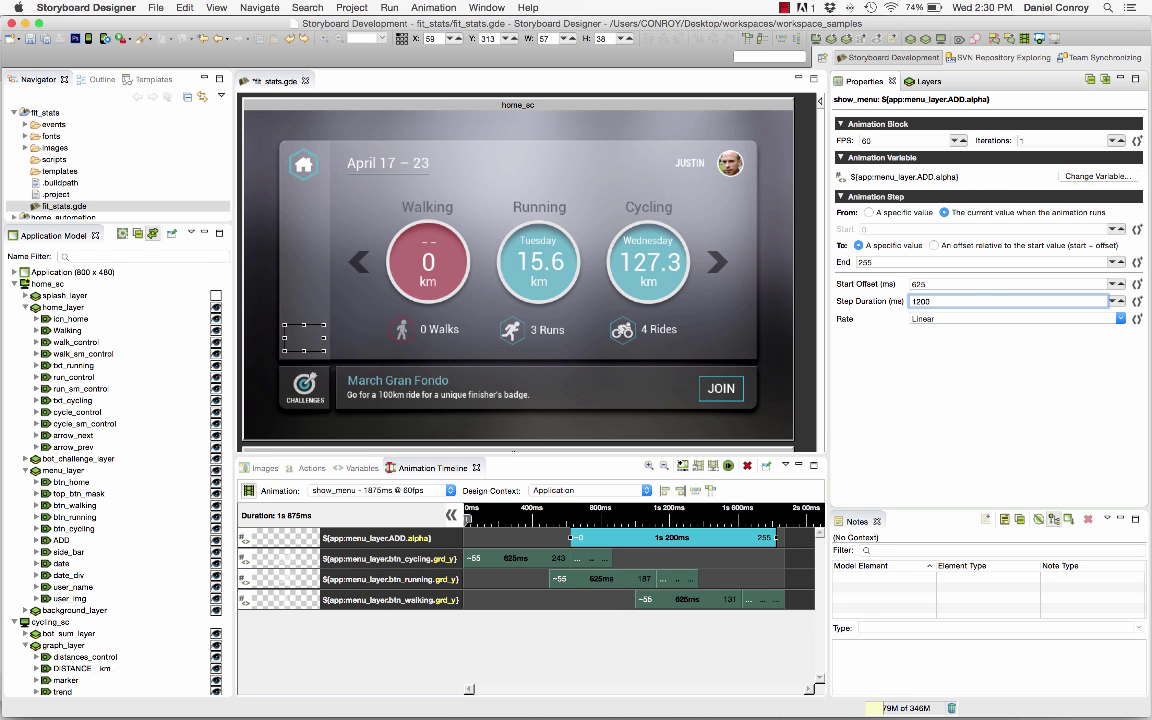
click(728, 466)
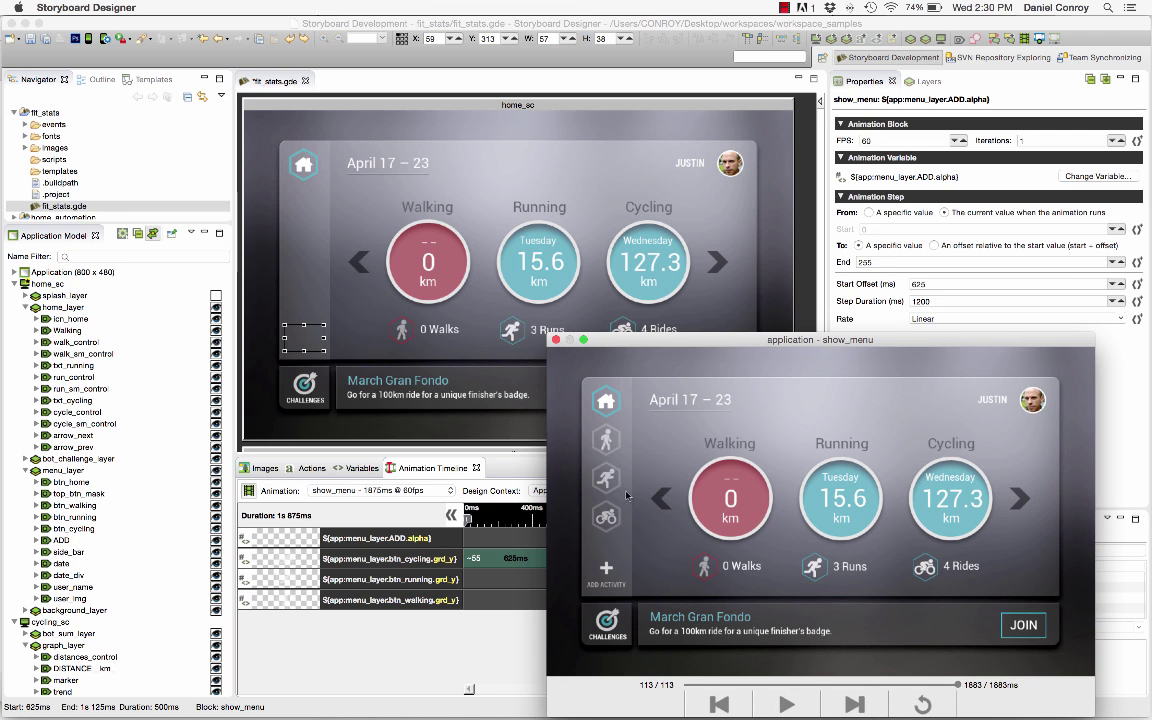
click(556, 340)
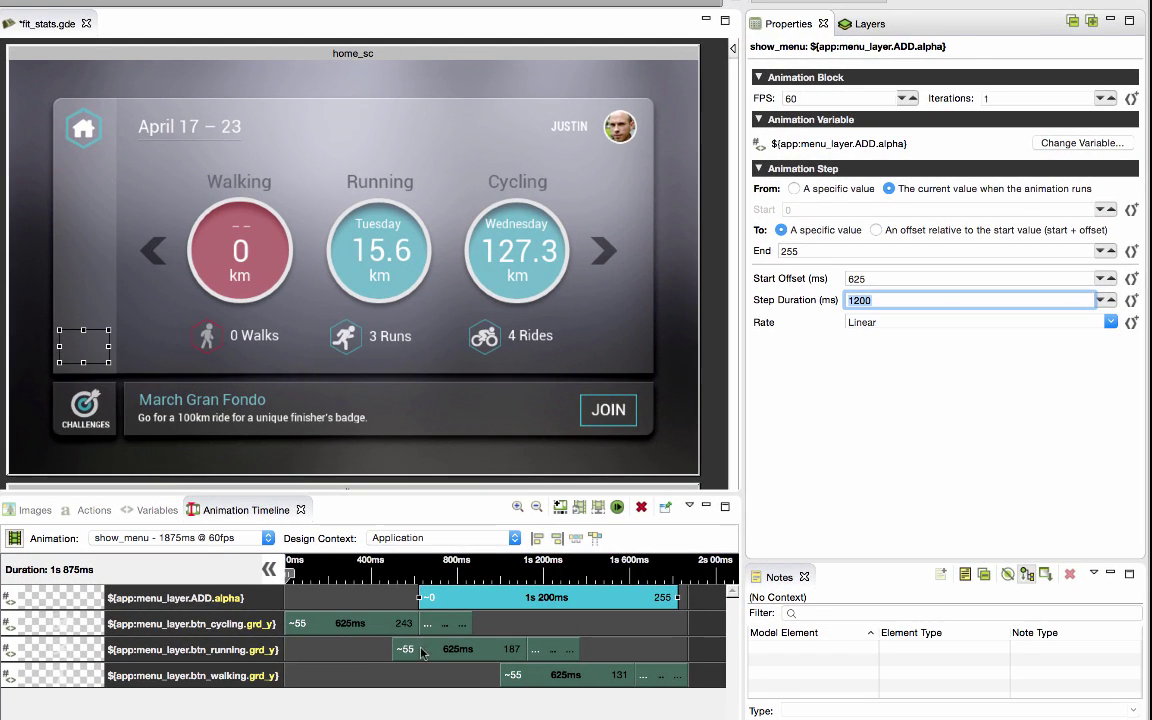
- Set start offsets of 150 ms for btn_running's drop and 300 ms for btn_walking's
click(428, 662)
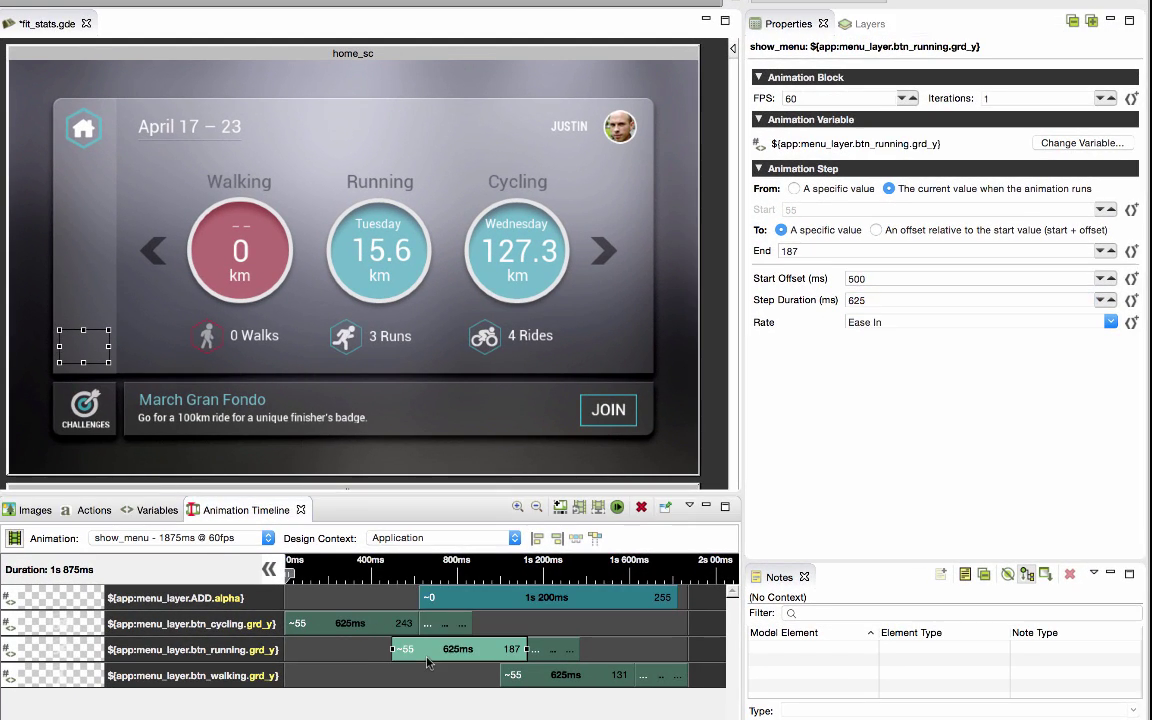
double_click(889, 279)
text(150)
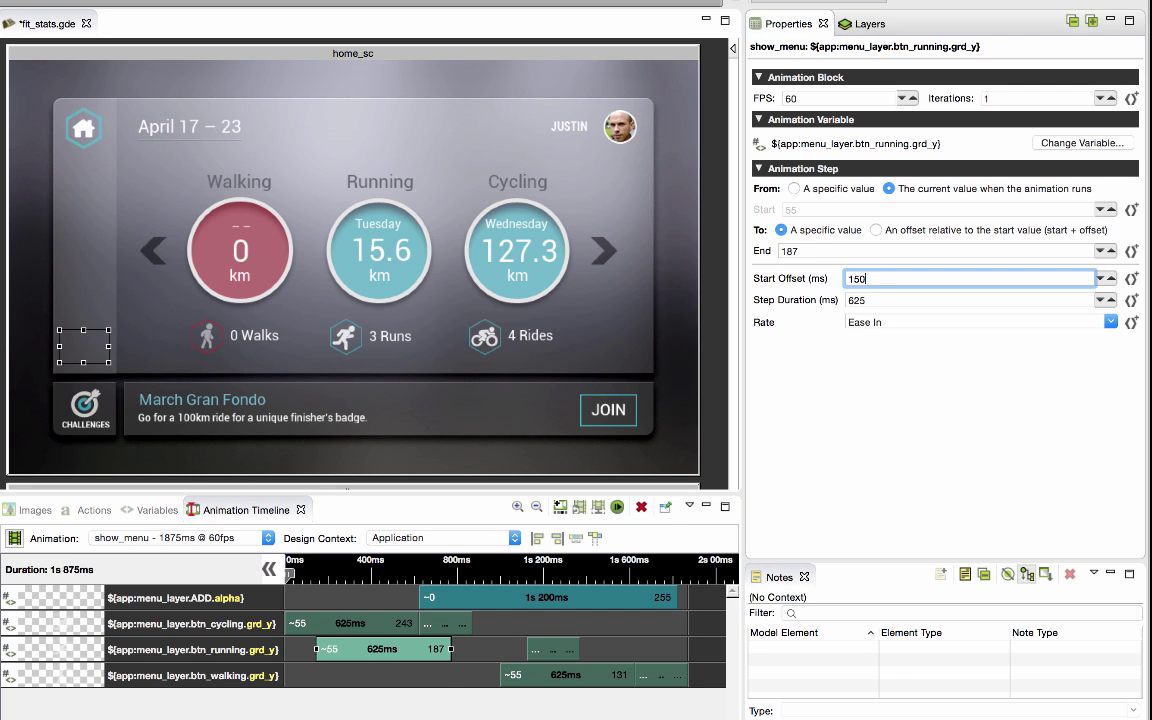
click(553, 675)
double_click(898, 283)
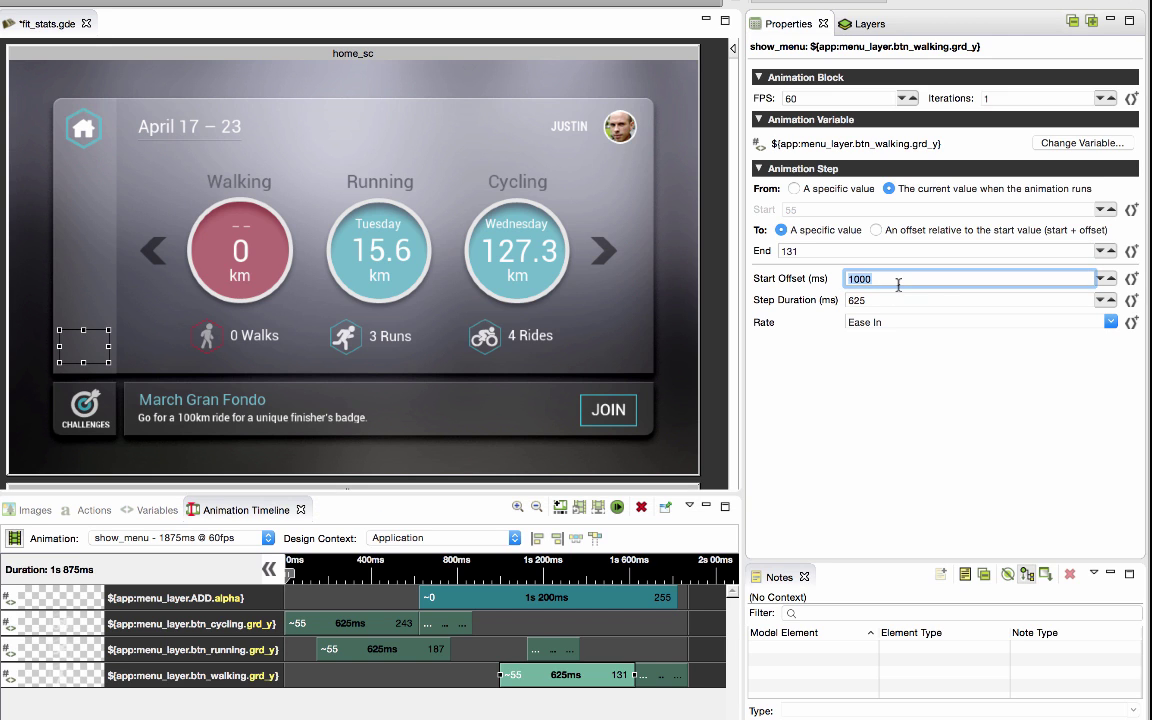
text(300)
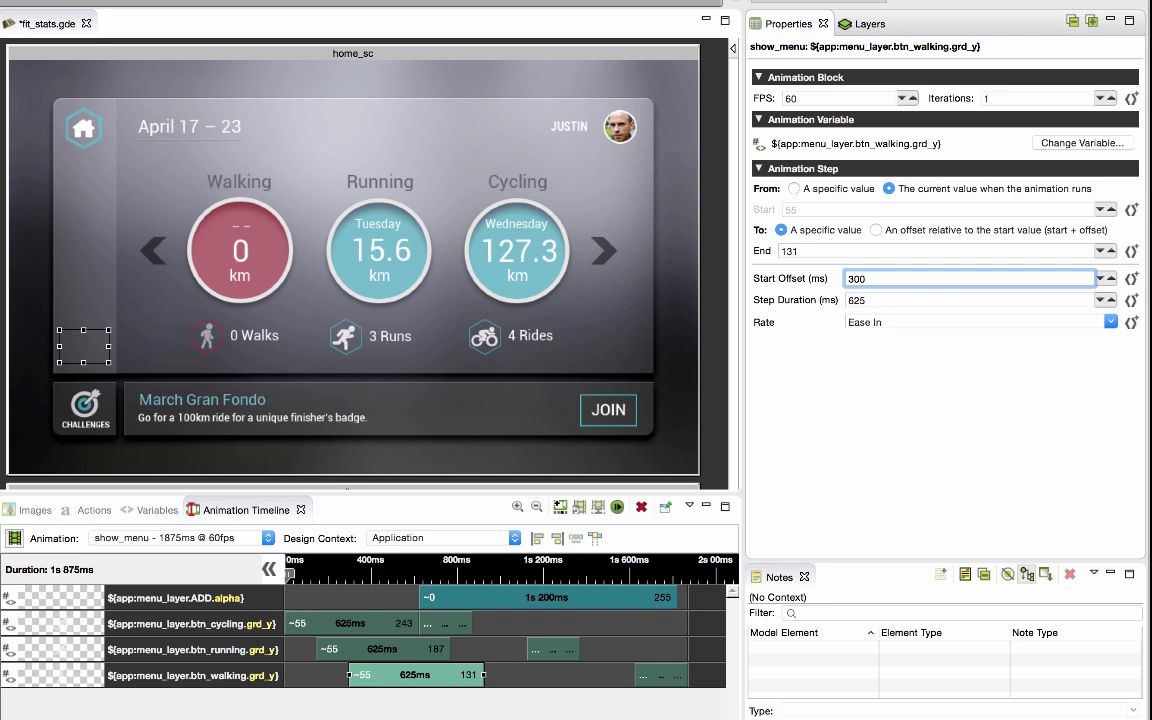
- Align the ADD fade to start together with the running drop
click(507, 597)
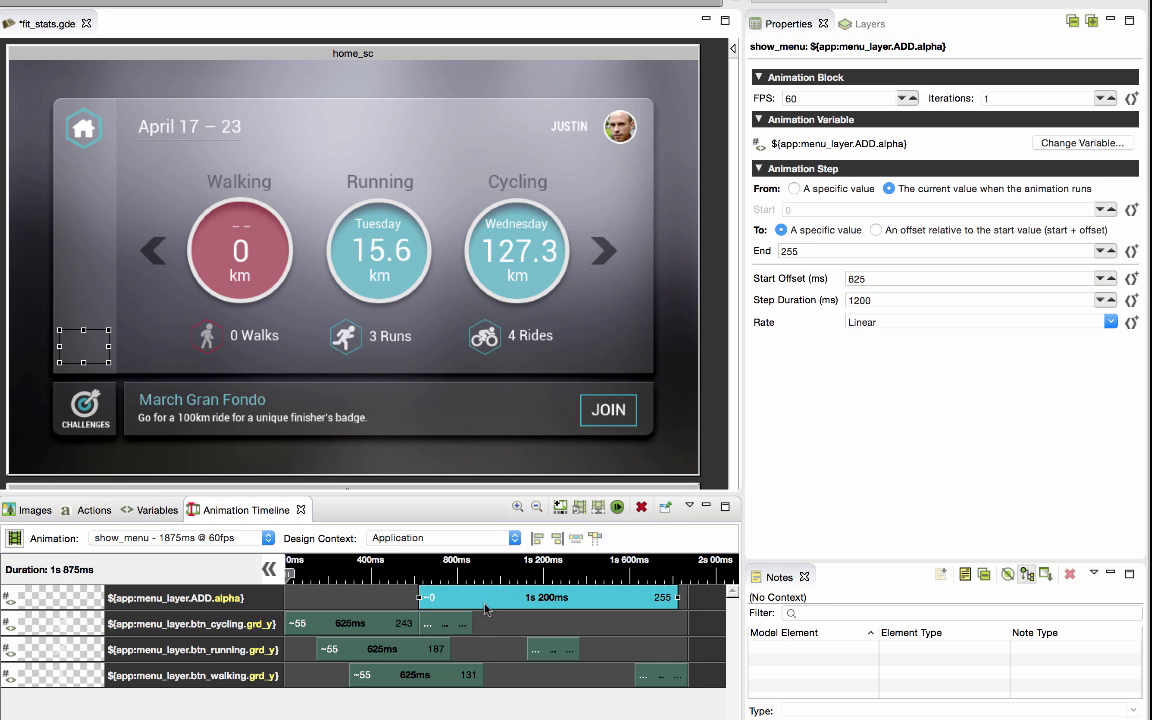
ctrl+click(360, 661)
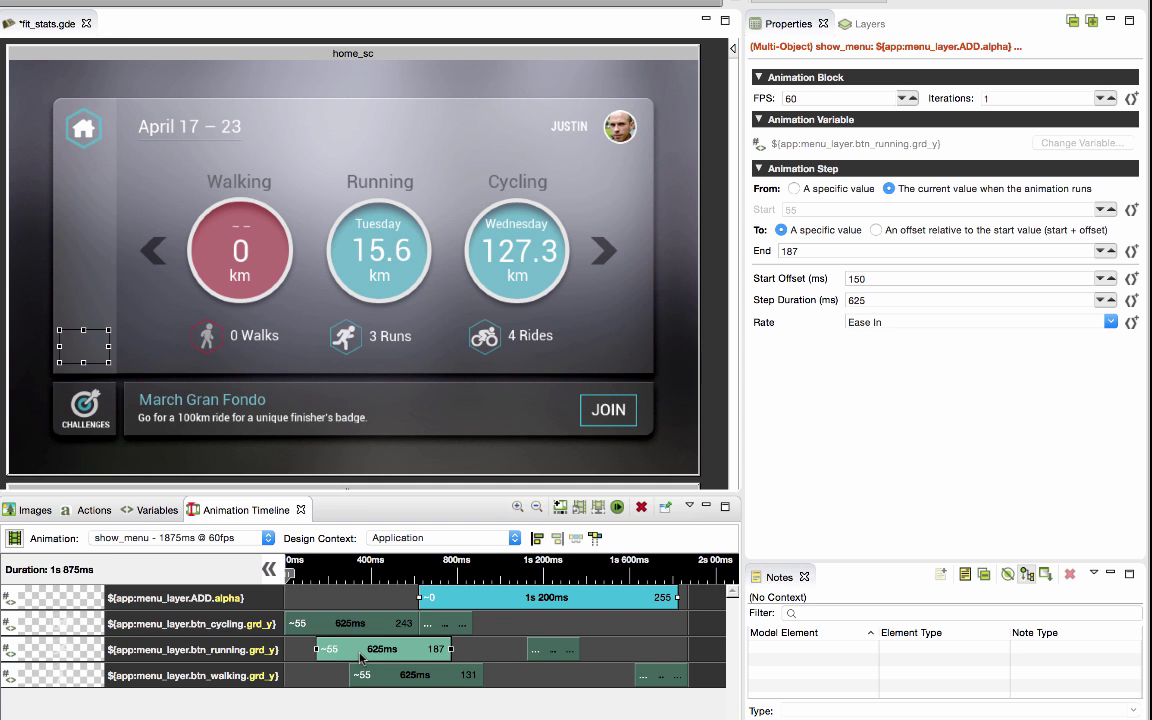
click(537, 539)
- Pull the walking and running late bounce steps earlier so show_menu runs 1350 ms
click(660, 675)
ctrl+click(552, 649)
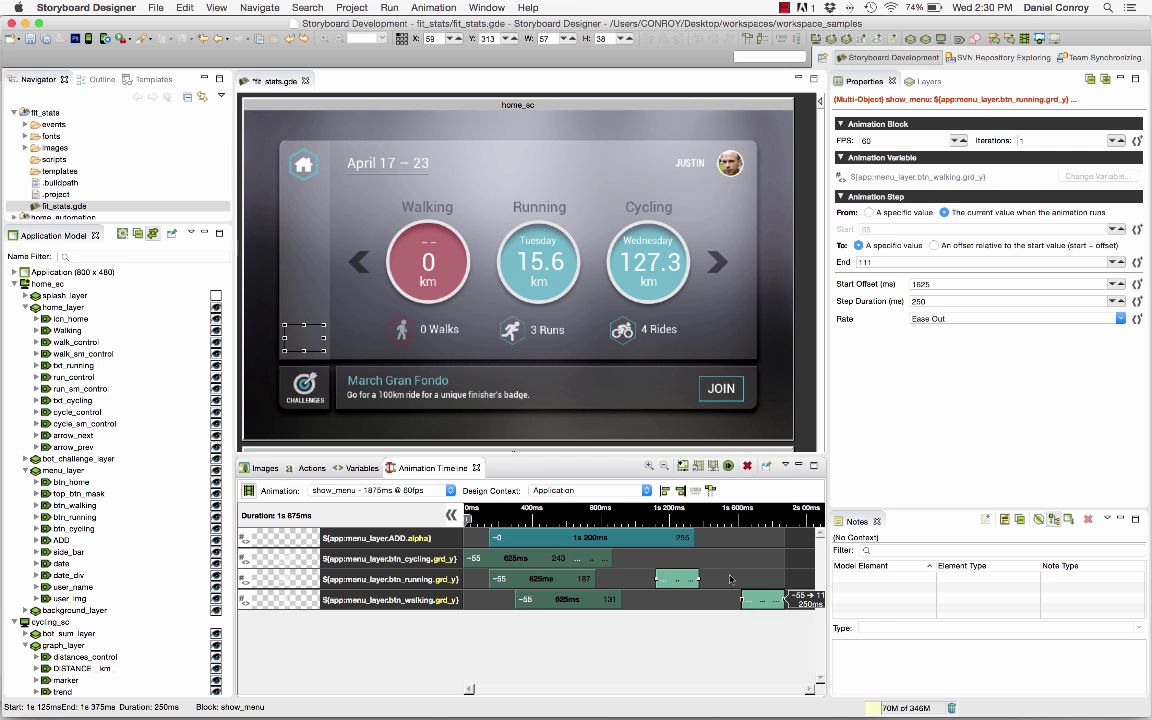
click(665, 491)
drag(690, 579, 652, 596)
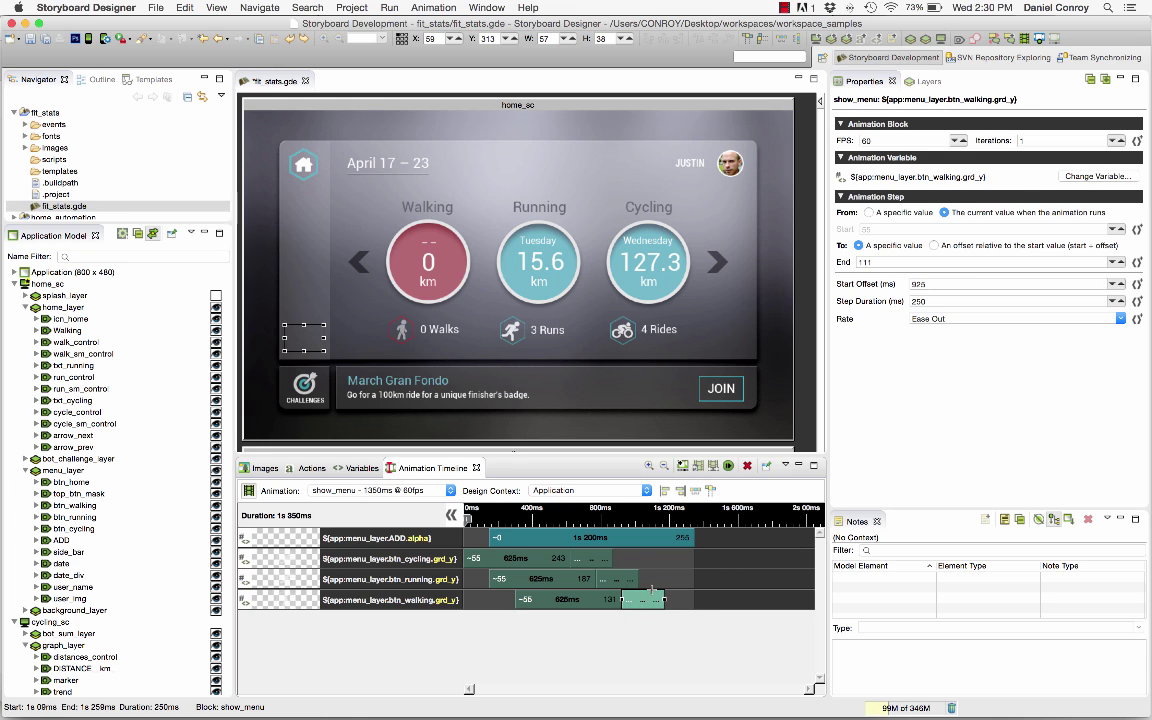
click(728, 467)
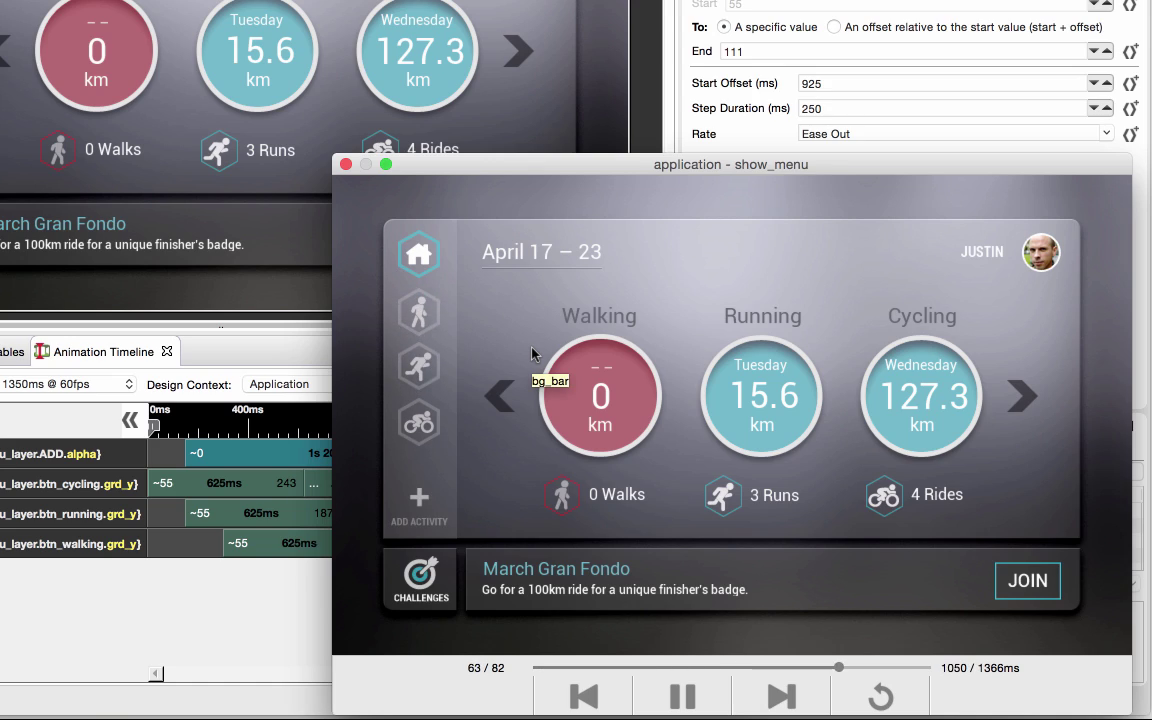
click(345, 165)
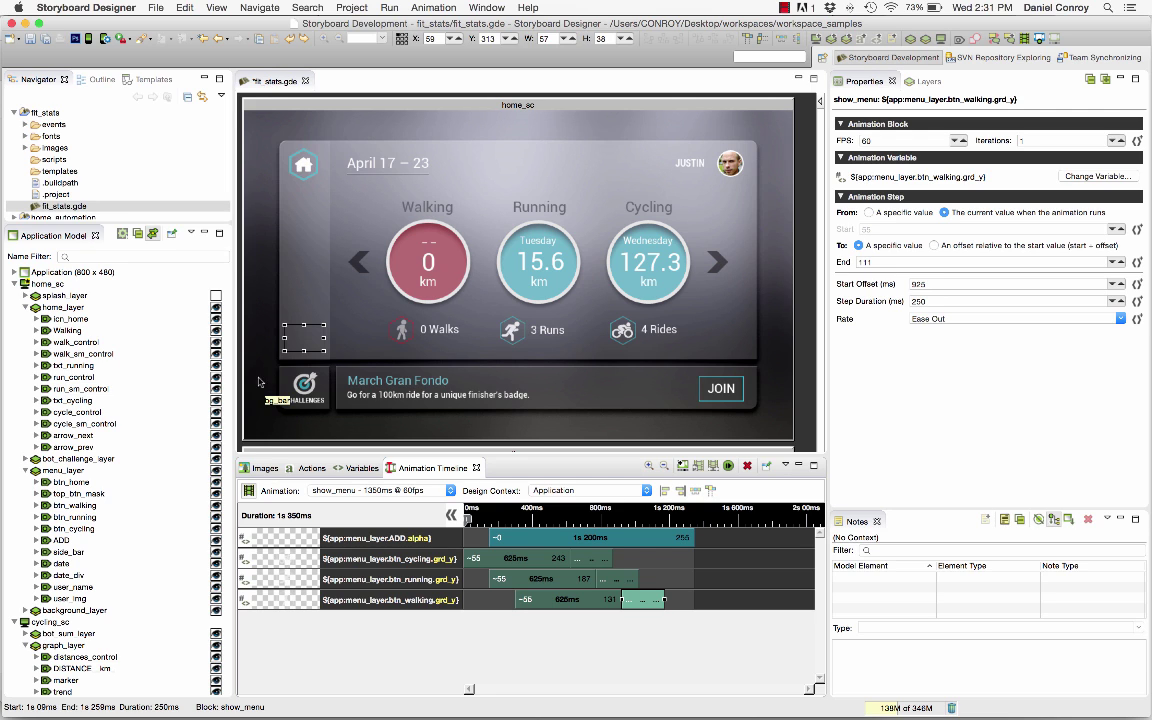
- Add an Application action on 'start_fade animation complete' that runs the show_menu animation (gra.animate)
click(58, 273)
right_click(59, 276)
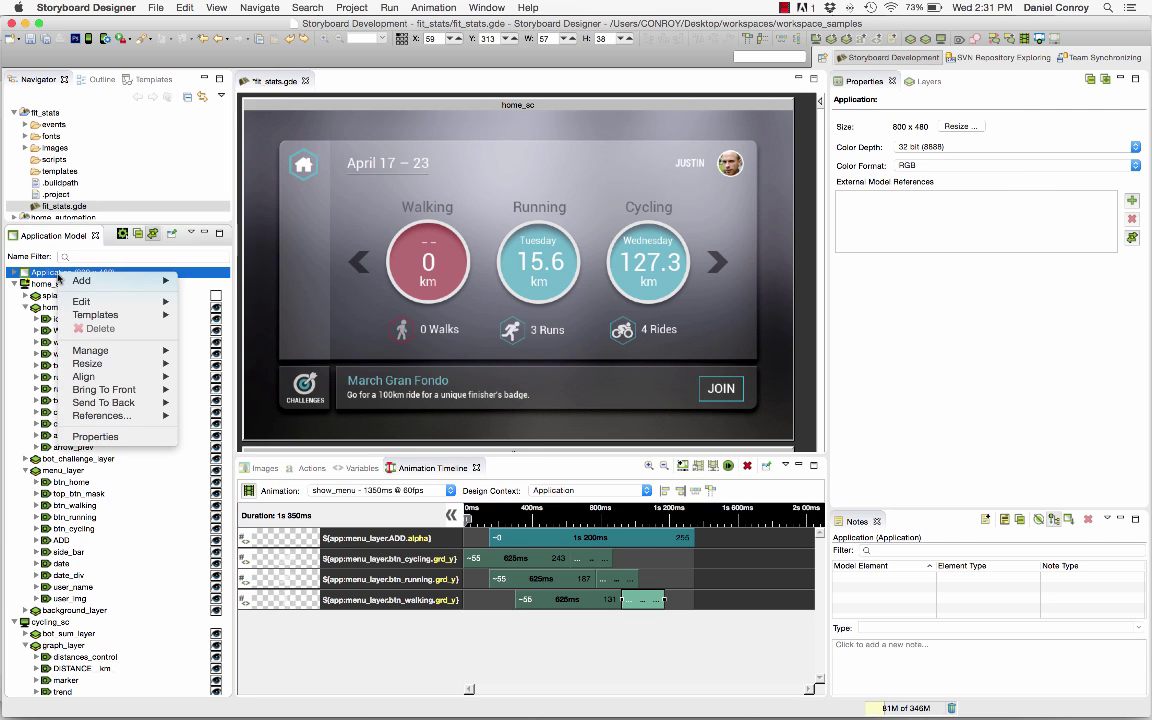
mouse_move(140, 281)
click(252, 281)
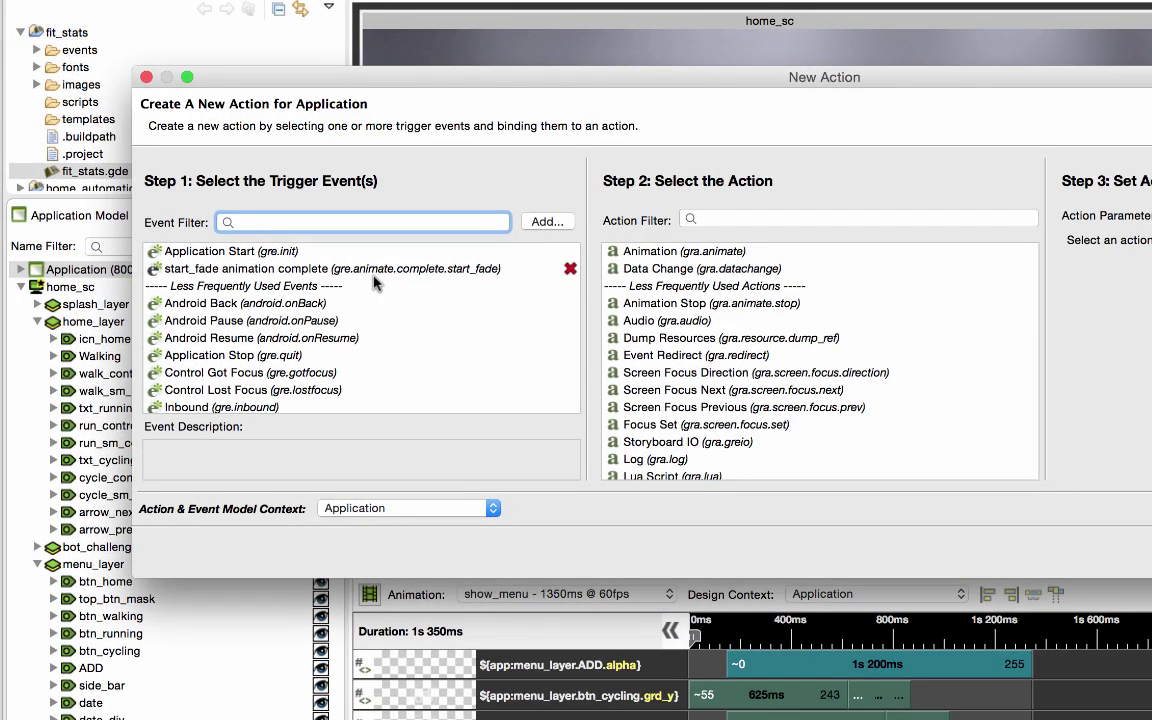
click(228, 270)
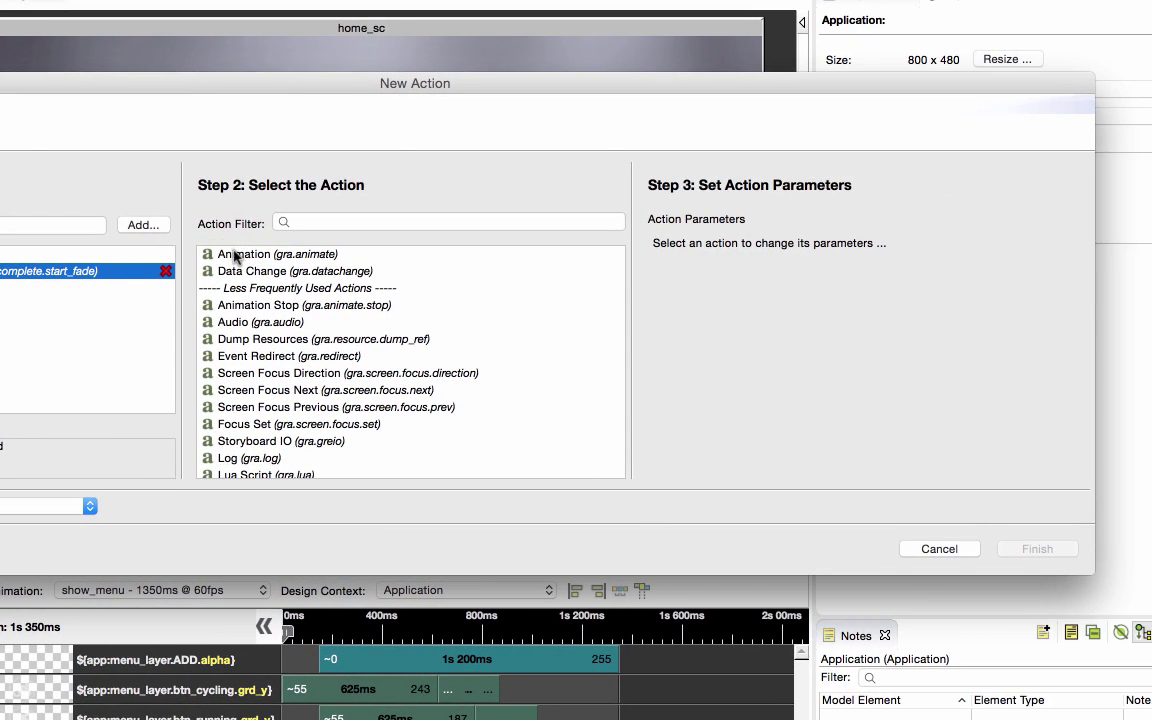
click(648, 251)
click(799, 241)
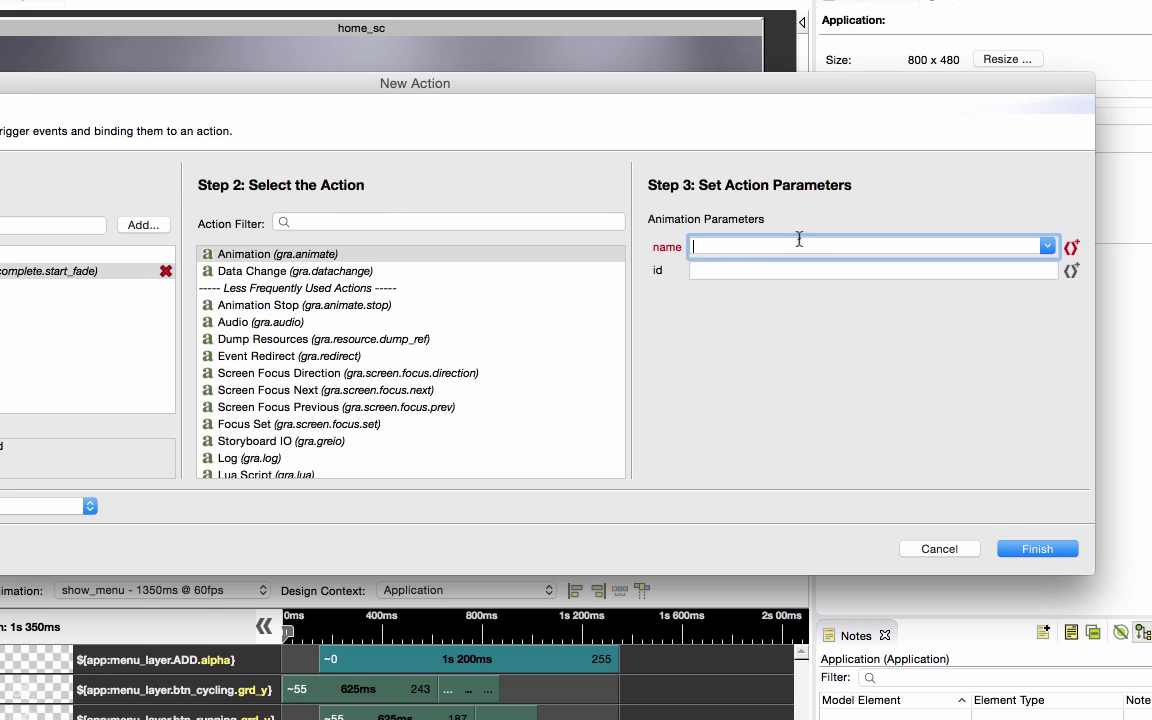
text(show_menu)
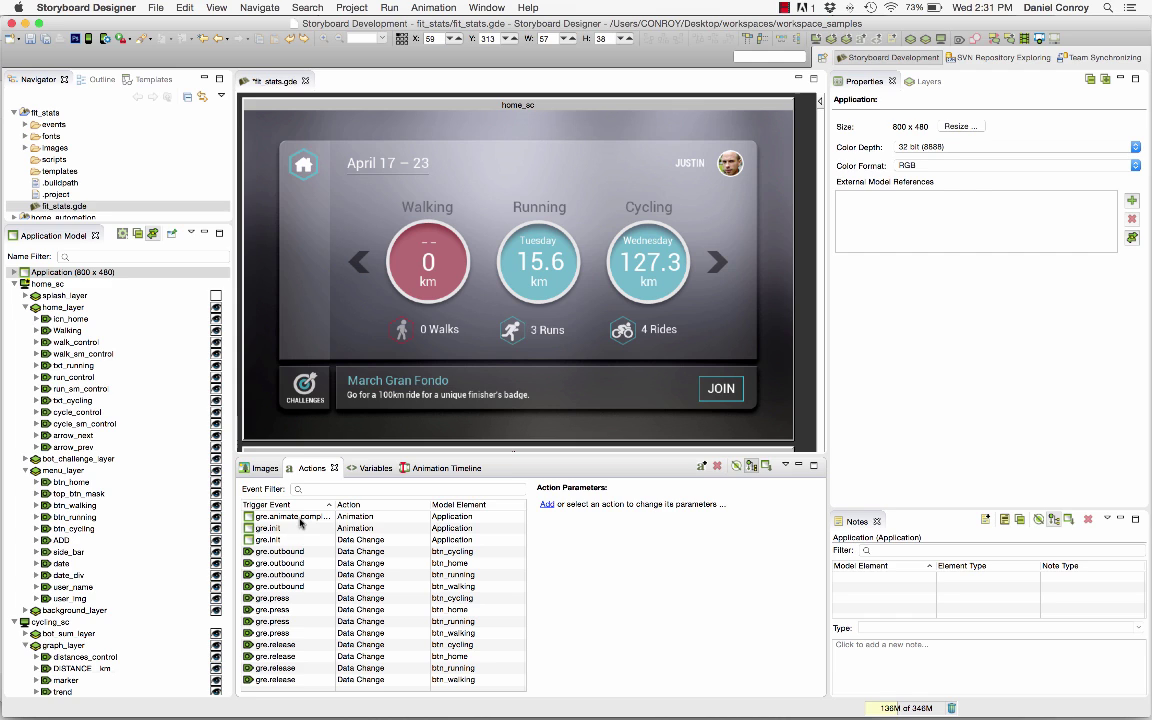
- Confirm the show_menu action after start_fade, then save and launch fit_stats in the simulator
click(275, 516)
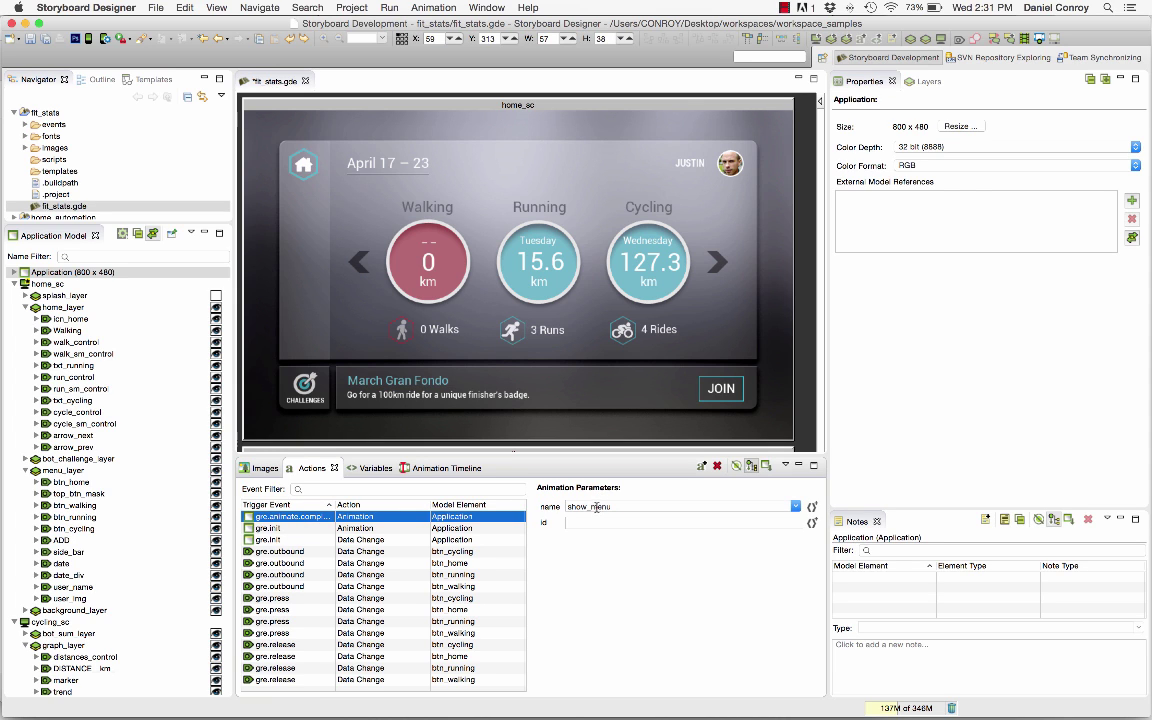
click(88, 38)
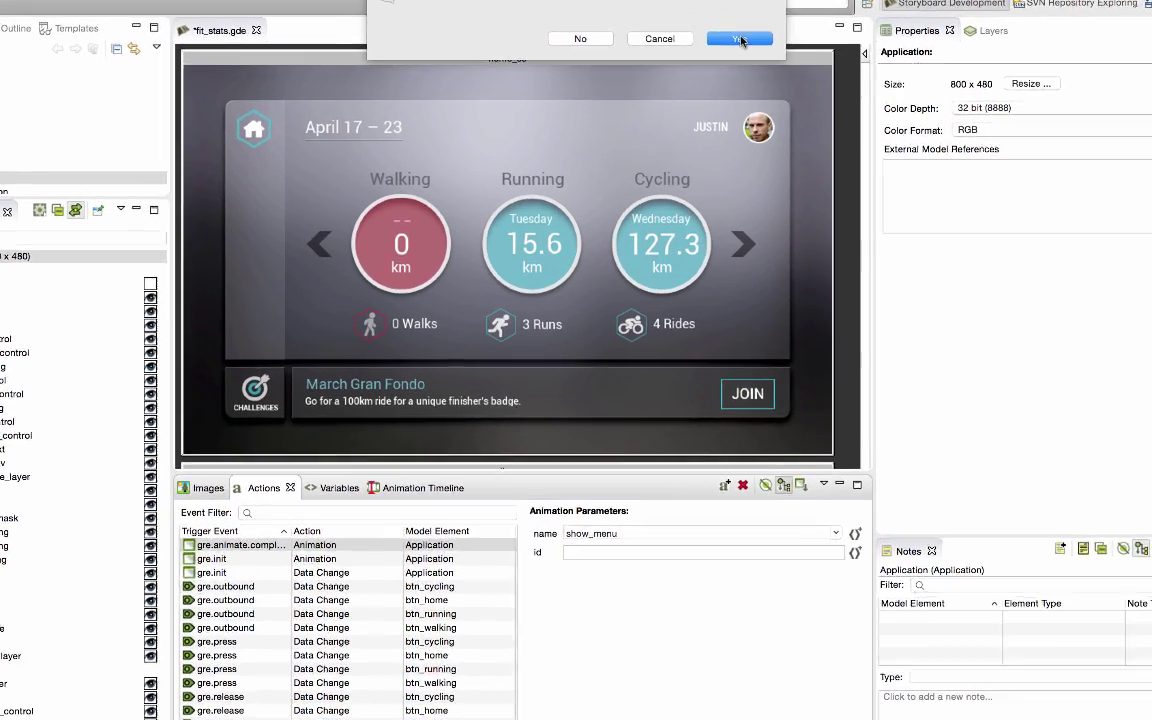
click(713, 88)
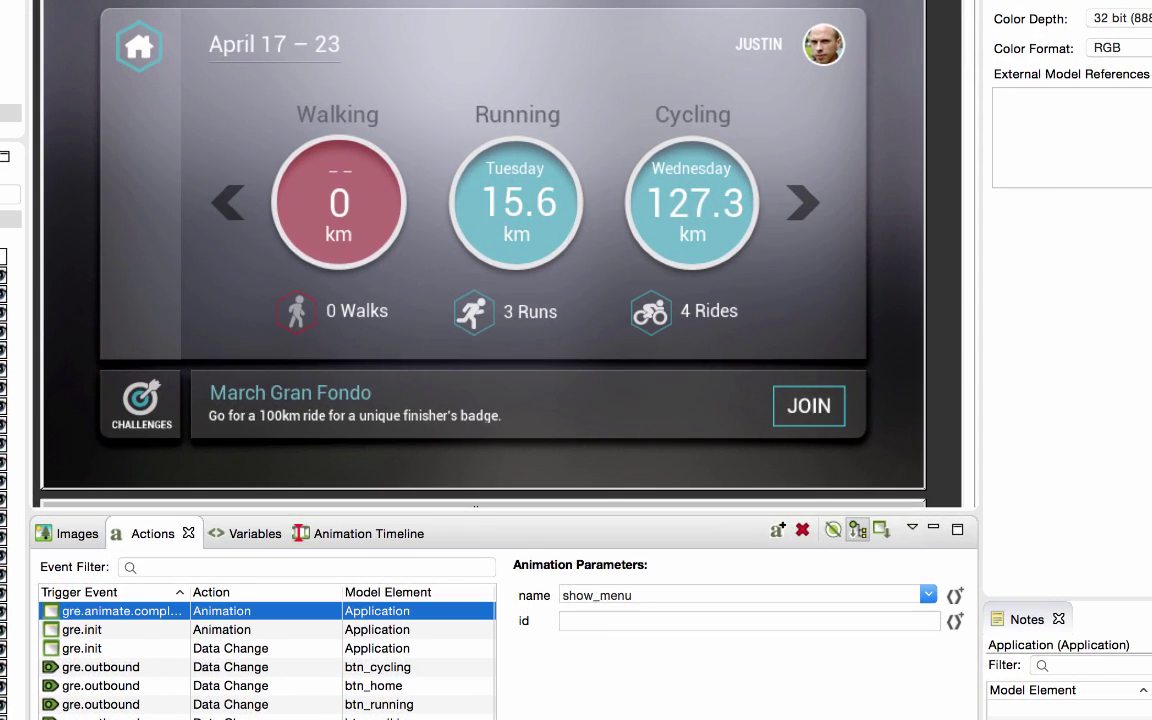